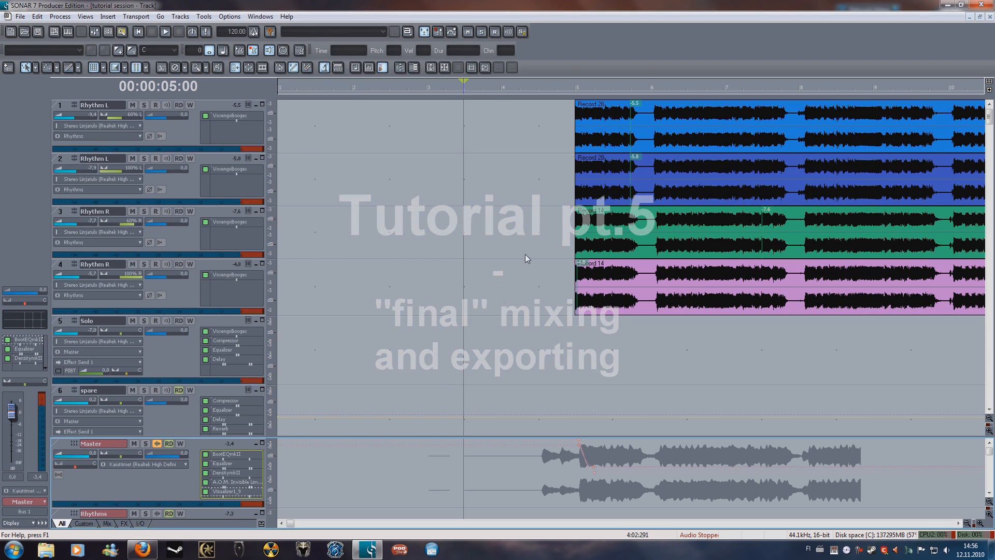
click(20, 16)
mouse_move(91, 139)
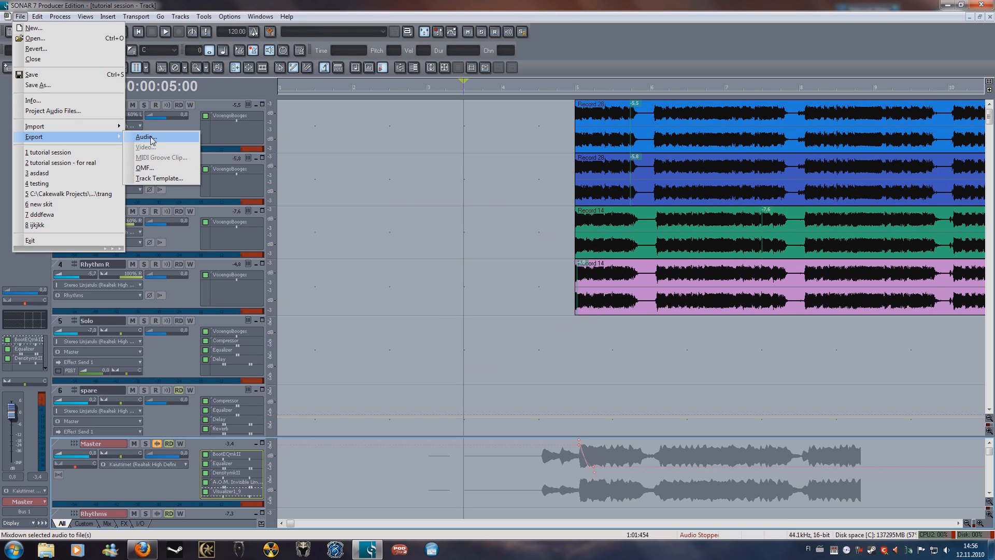
click(470, 273)
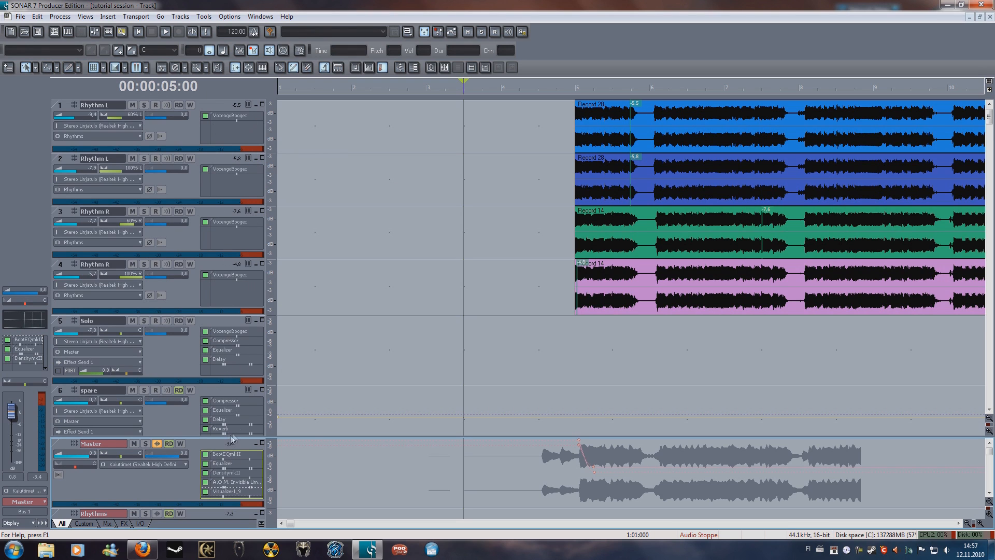
scroll(231, 439, down, 3)
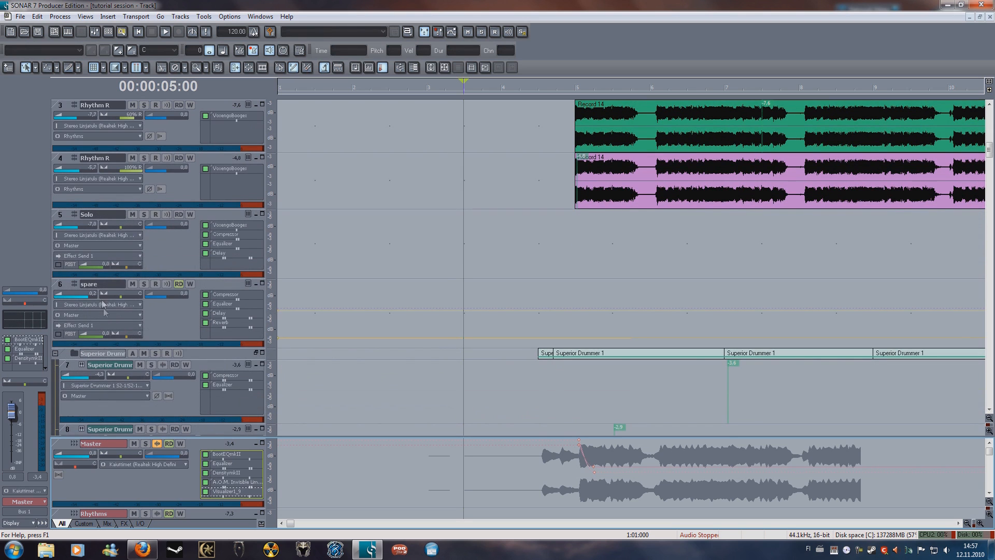
scroll(234, 315, up, 3)
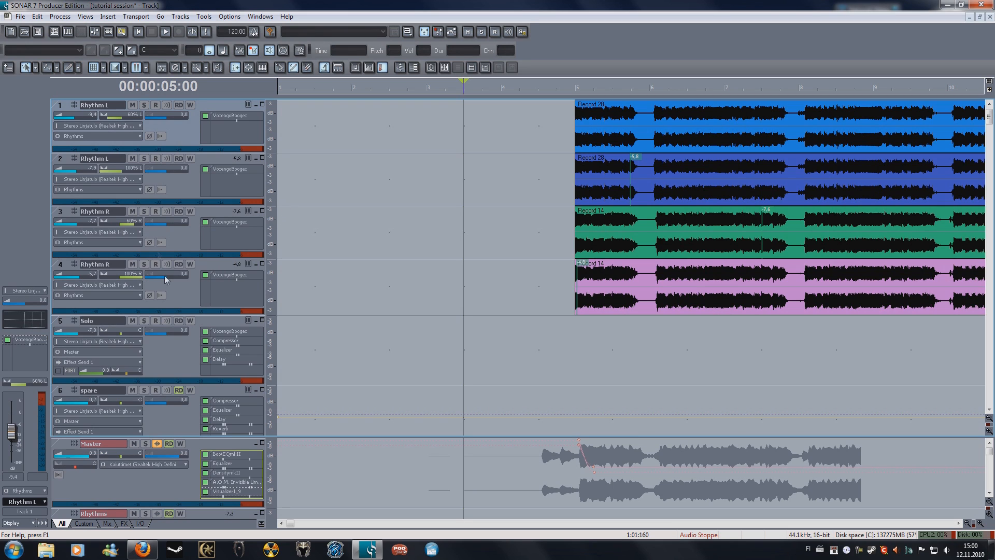
Step: Solo the Rhythms bus and play the rhythm guitars from just before their first clips, then stop playback
click(557, 290)
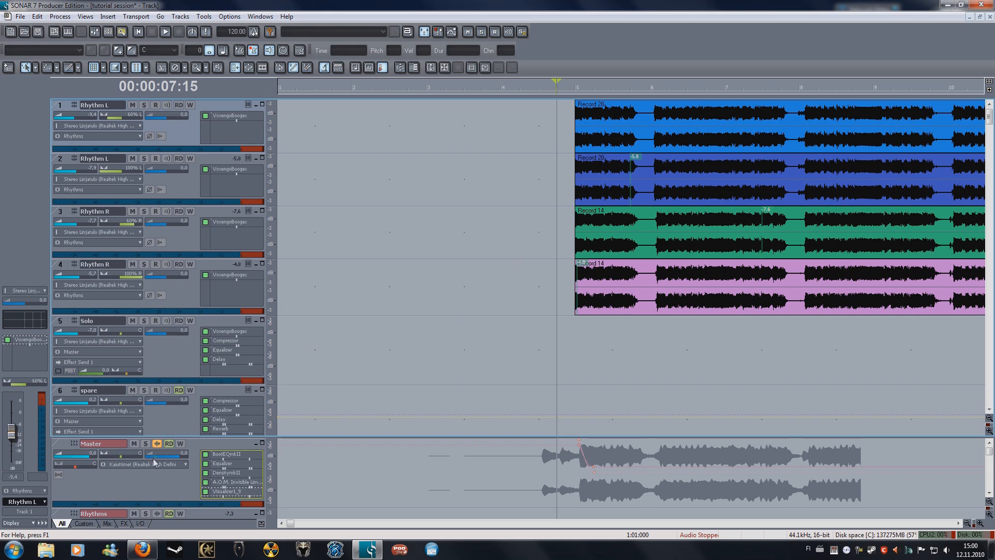
scroll(159, 480, down, 1)
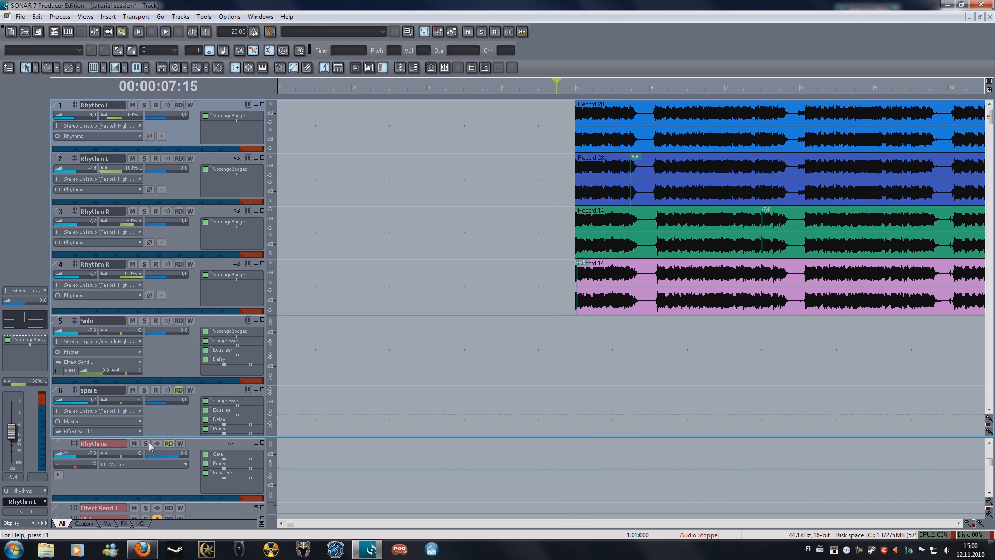
click(146, 444)
key(space)
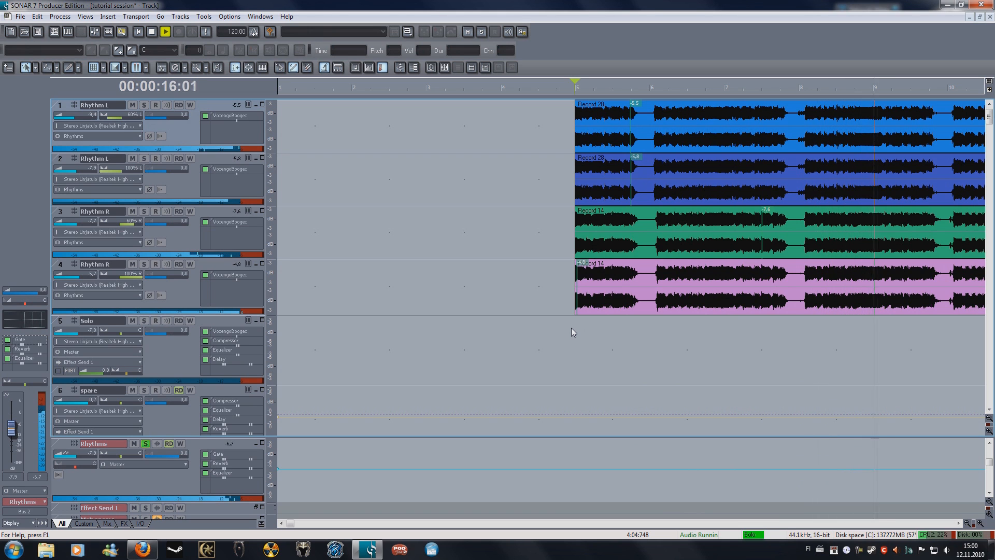
key(space)
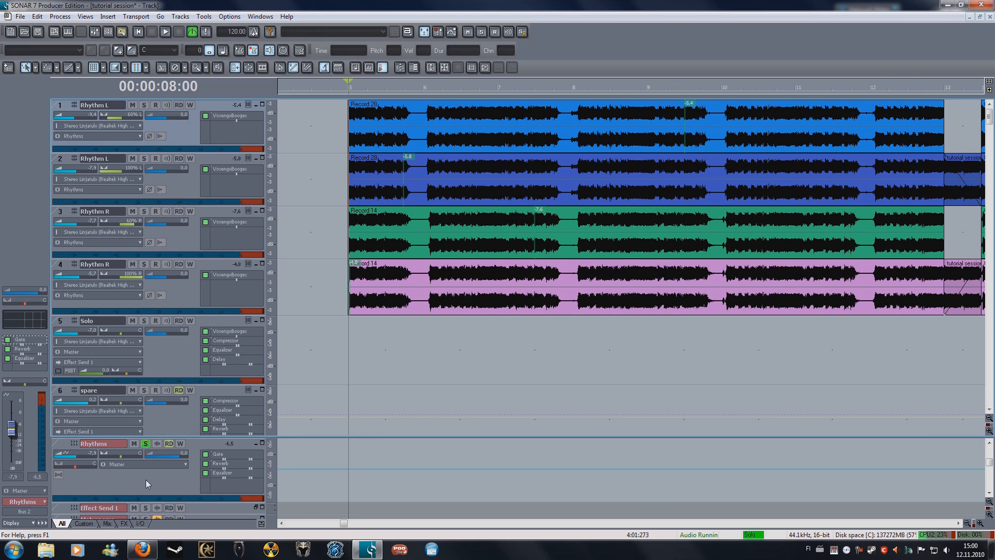
Step: Examine the Reverb and Equalizer settings on the Rhythms bus
click(227, 465)
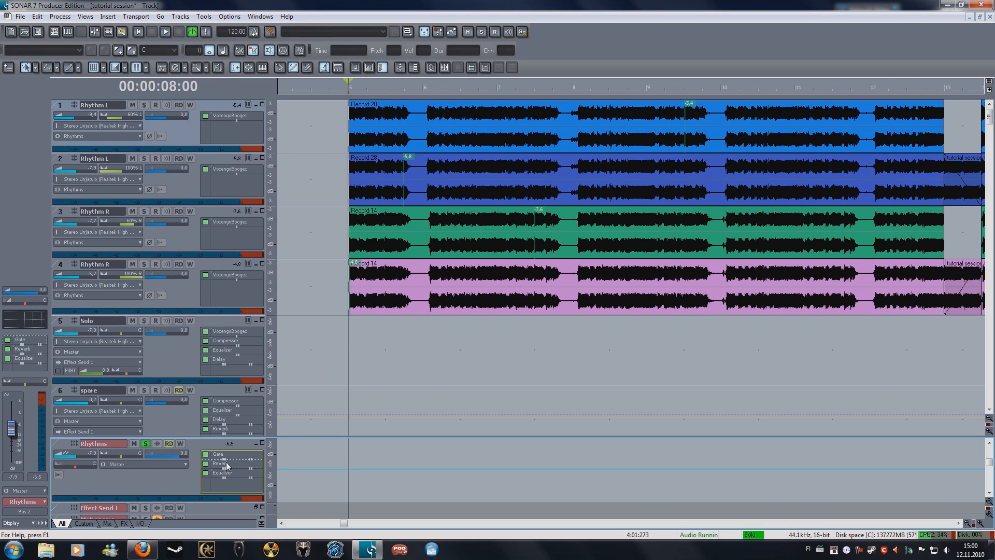
double_click(227, 464)
drag(142, 6, 587, 130)
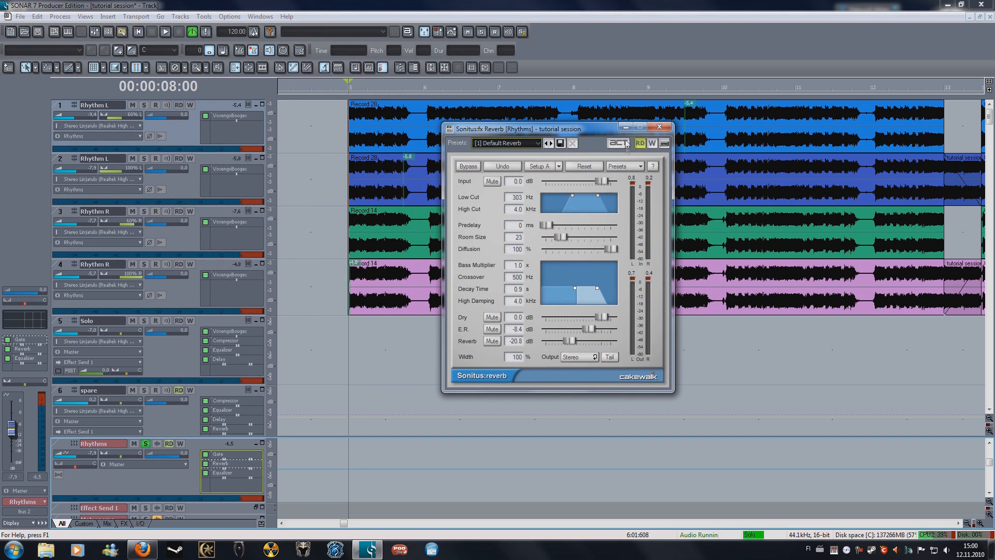
click(664, 126)
double_click(232, 475)
drag(557, 136, 556, 171)
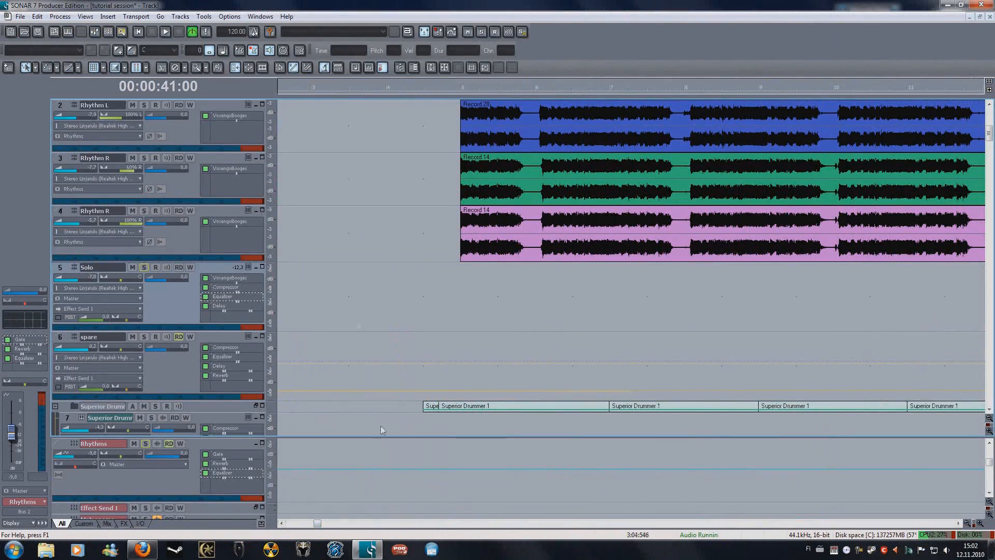
Step: Examine the VoxengoBoogex and Compressor settings on the Solo track, closing each plug-in after viewing it
drag(319, 525, 581, 525)
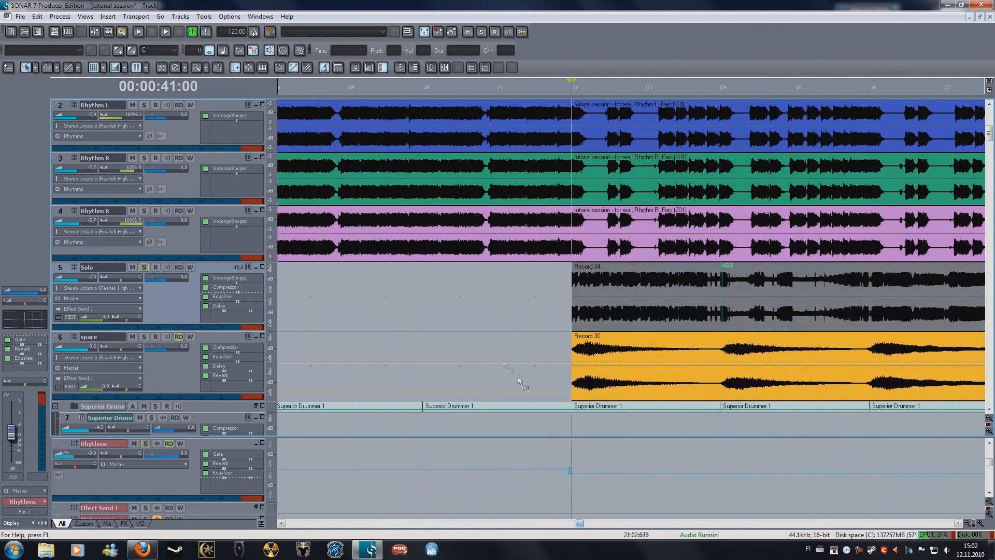
double_click(236, 278)
click(601, 165)
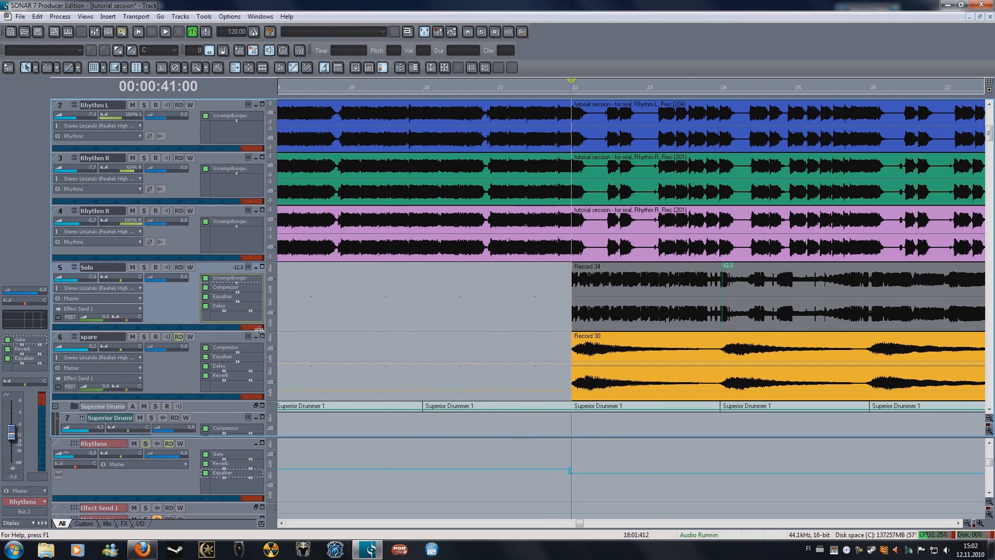
double_click(228, 287)
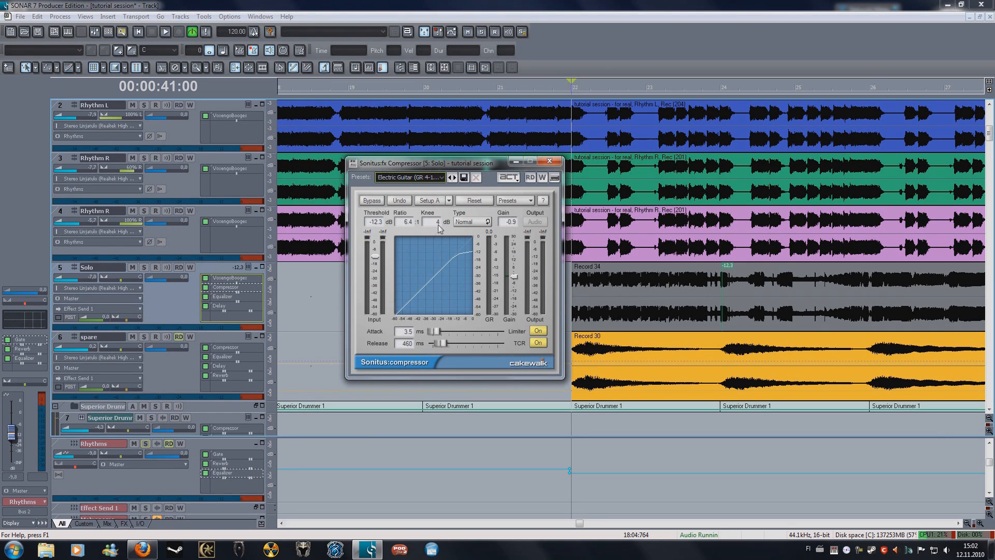
click(550, 161)
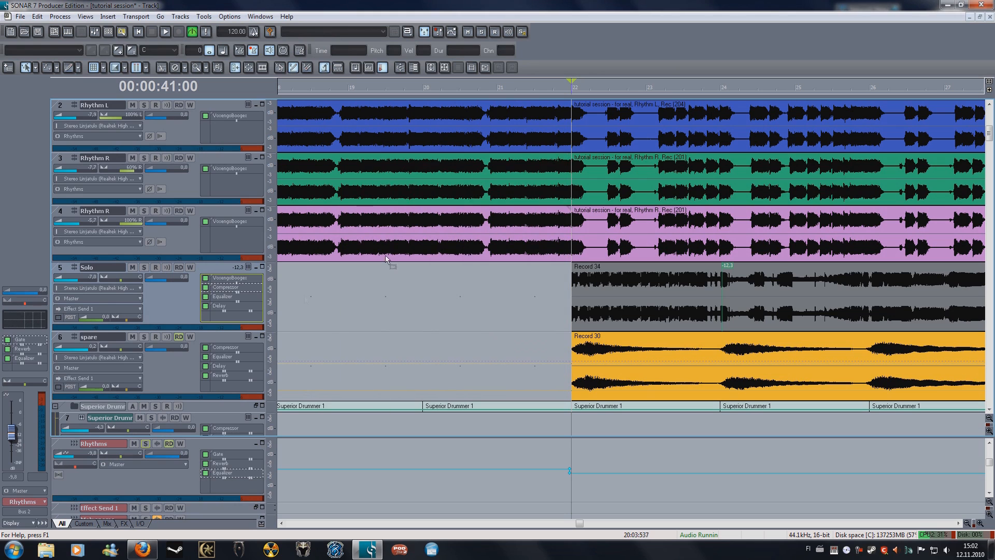
Step: Examine the Equalizer and Delay settings on the Solo track, closing each plug-in after viewing it
double_click(238, 296)
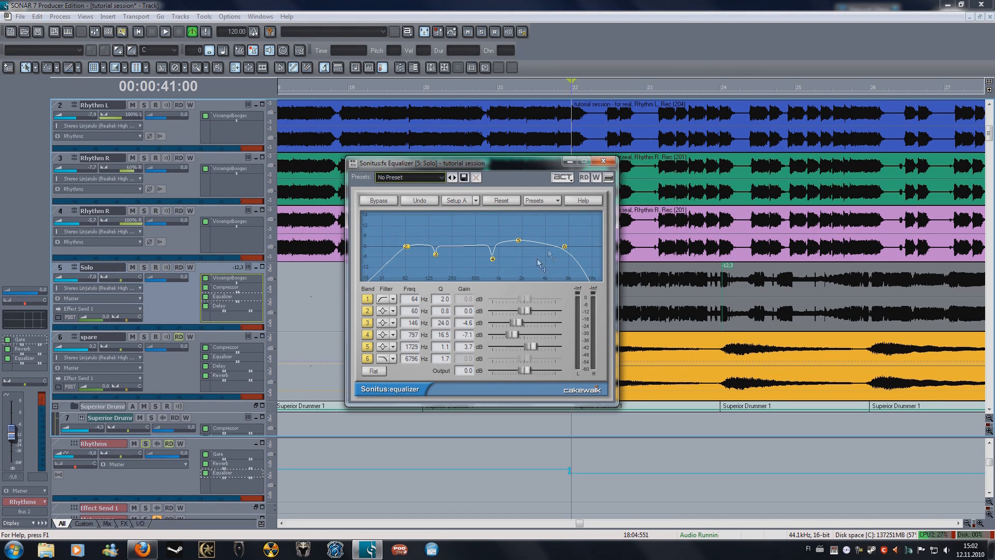
click(603, 161)
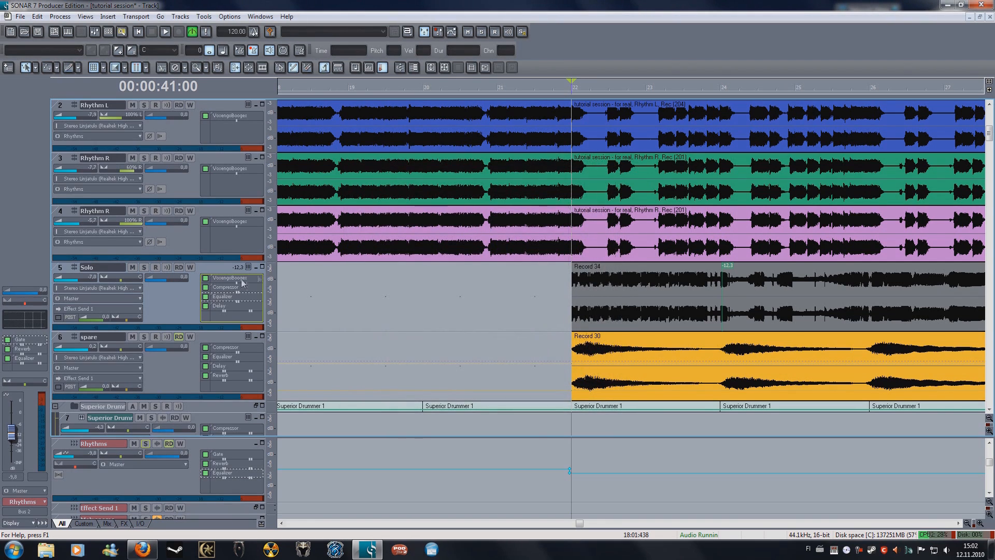
double_click(226, 307)
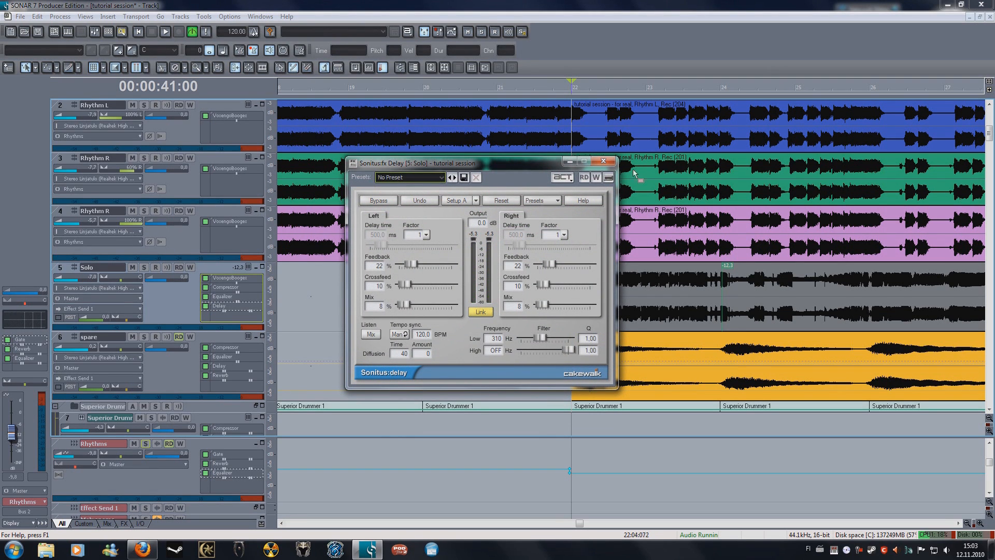
click(603, 161)
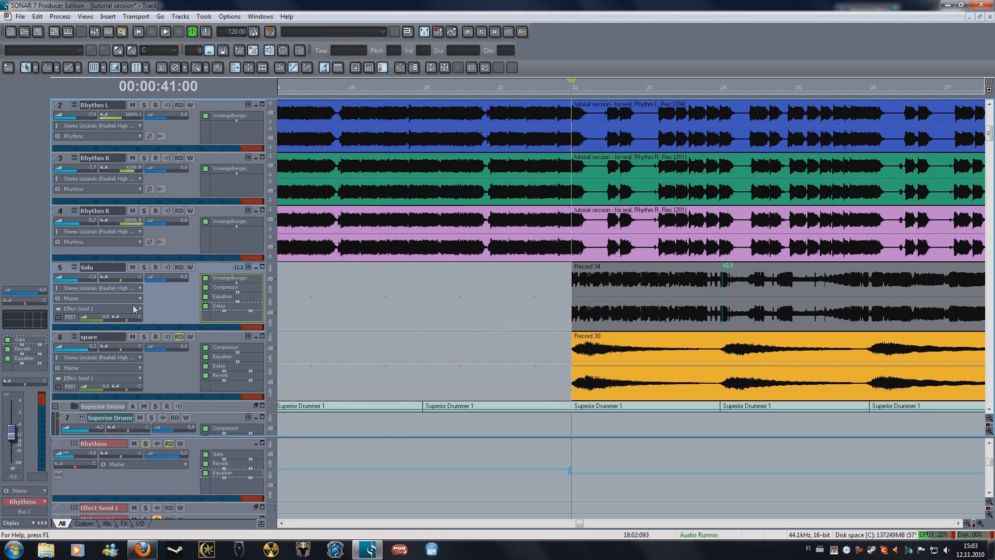
Step: Listen to the Solo track in isolation from measure 22, stop playback and turn its solo off
click(144, 267)
key(space)
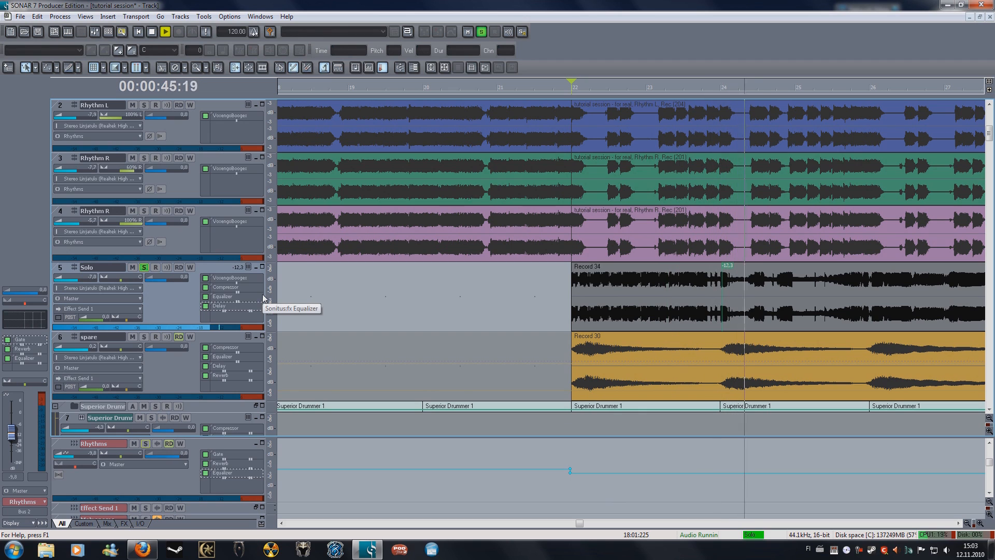
key(space)
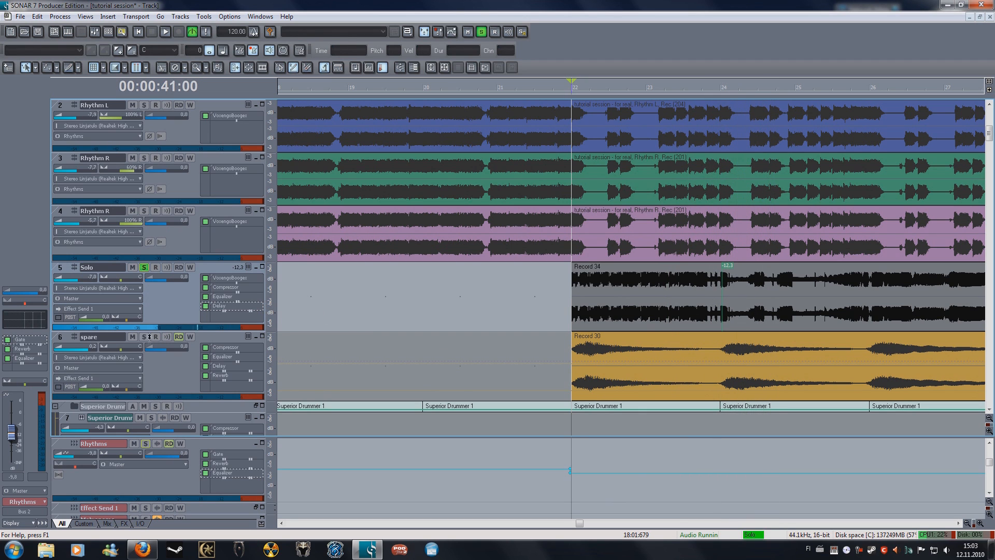
click(144, 267)
Step: Solo and play the spare track while examining its Compressor and Equalizer settings, then close both plug-ins
click(144, 336)
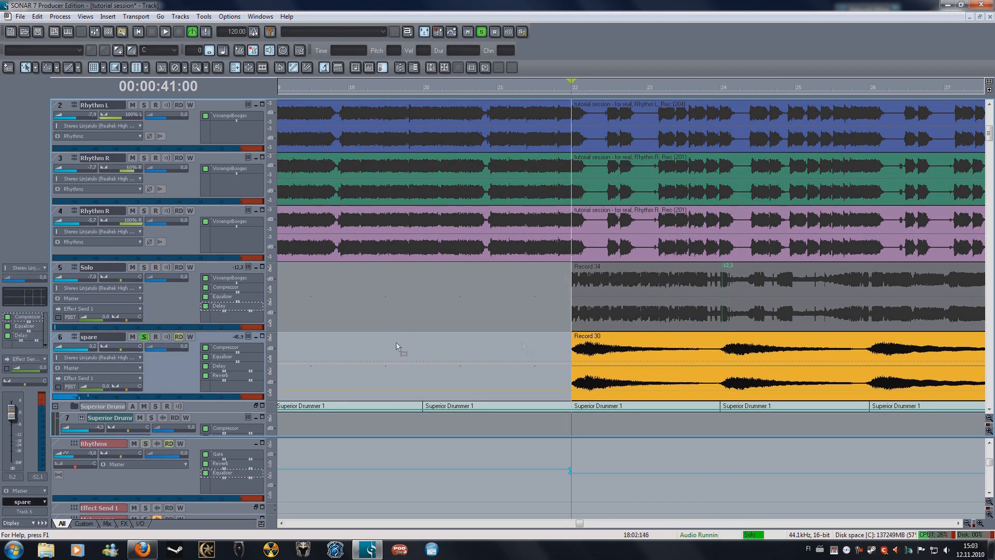
double_click(226, 348)
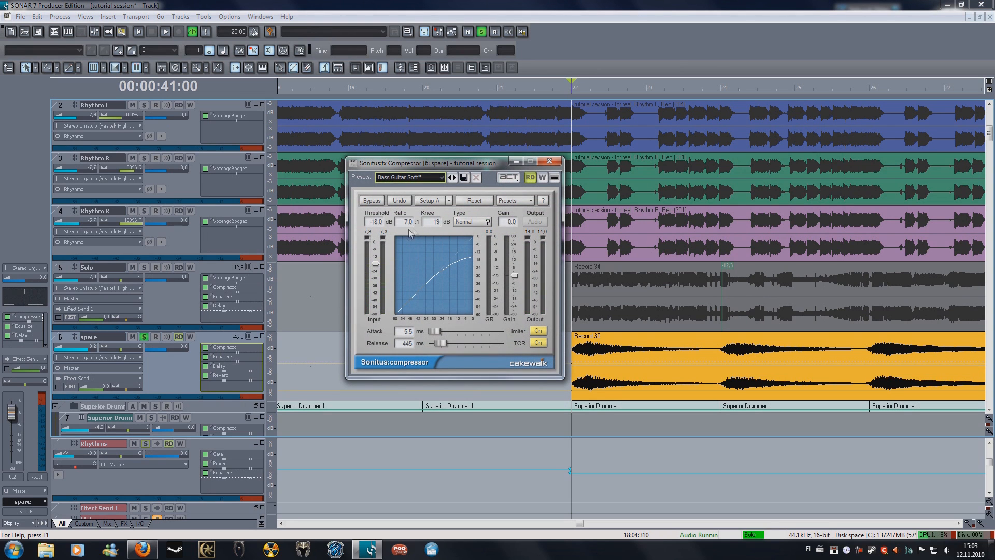
key(space)
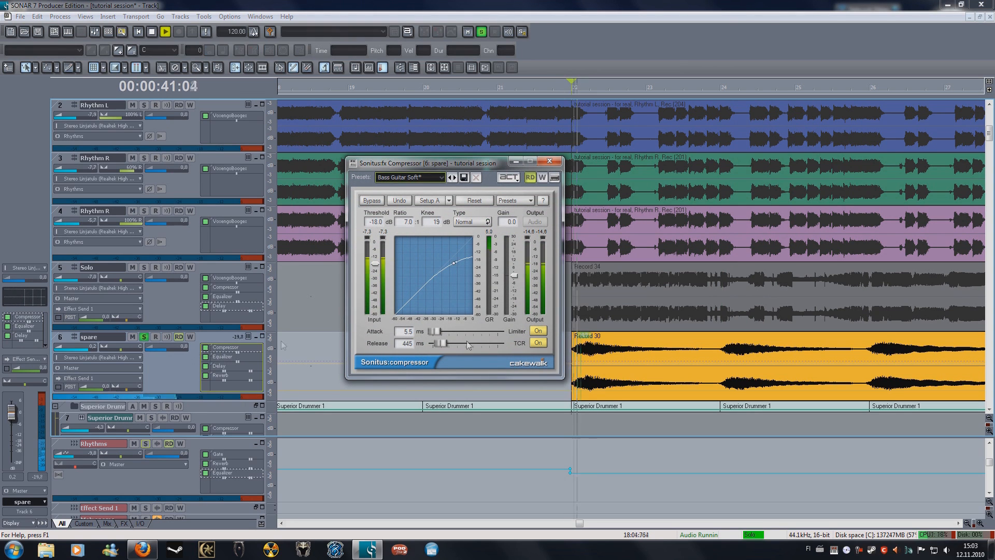
double_click(228, 356)
drag(489, 191, 684, 221)
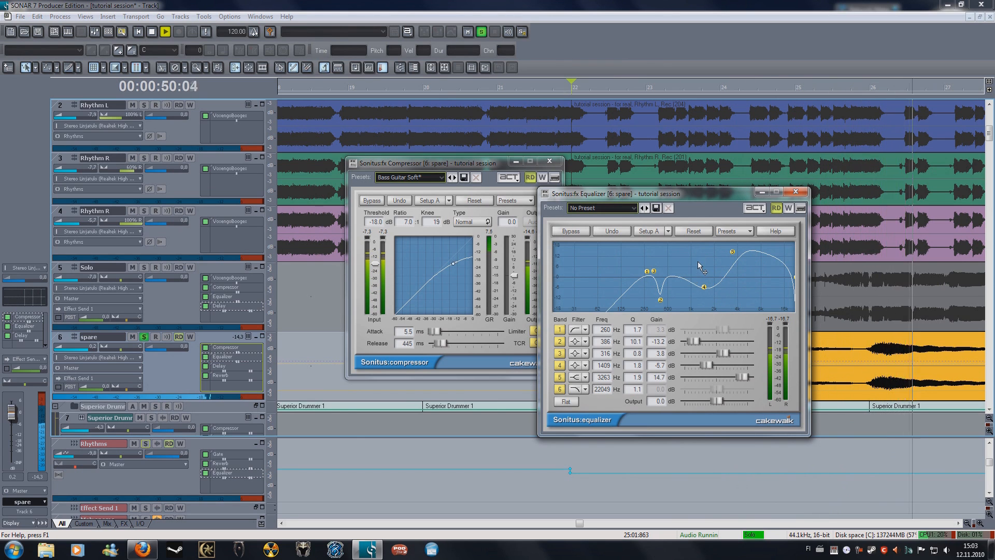
click(796, 191)
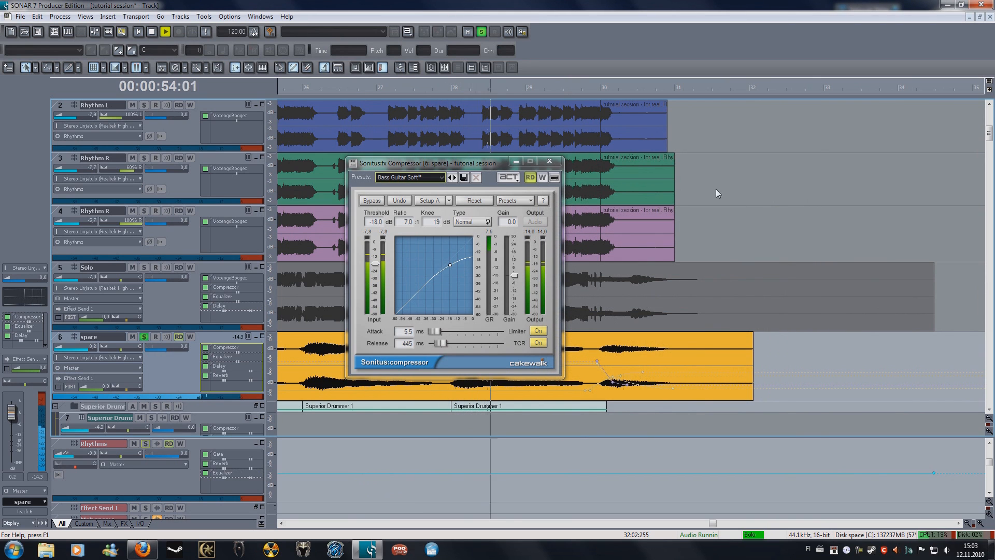
click(556, 162)
Step: Examine the spare track's Delay and Reverb settings, close both plug-ins and stop playback
double_click(223, 368)
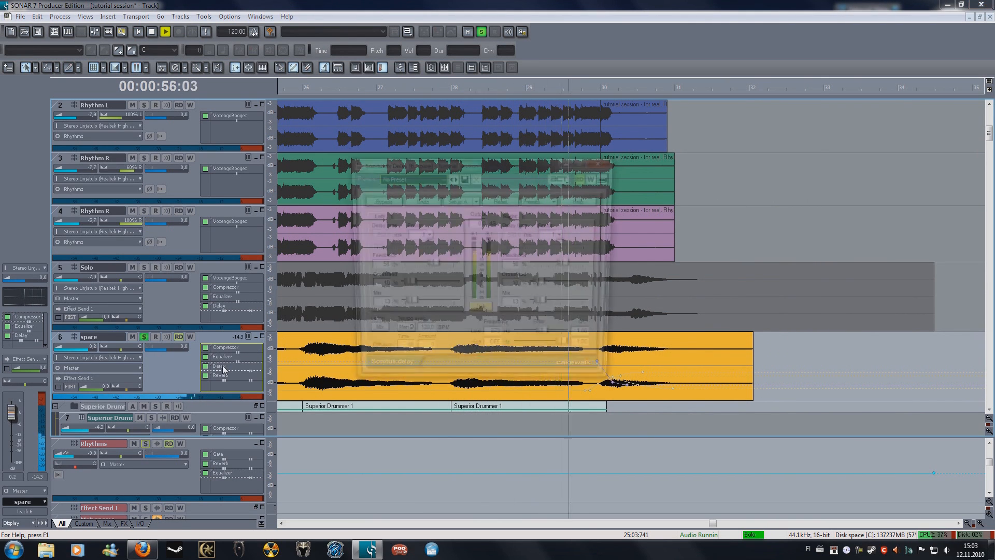
double_click(220, 375)
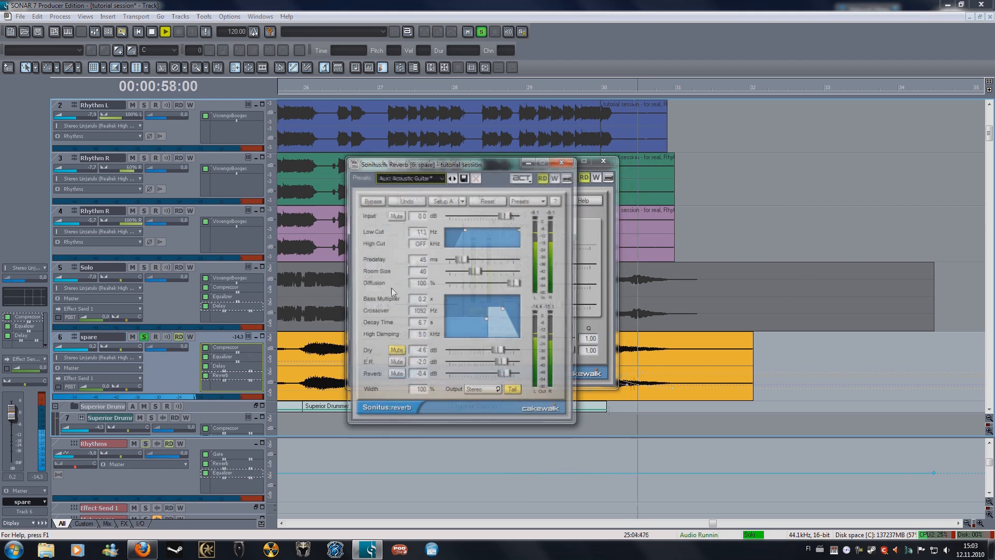
click(561, 161)
click(603, 161)
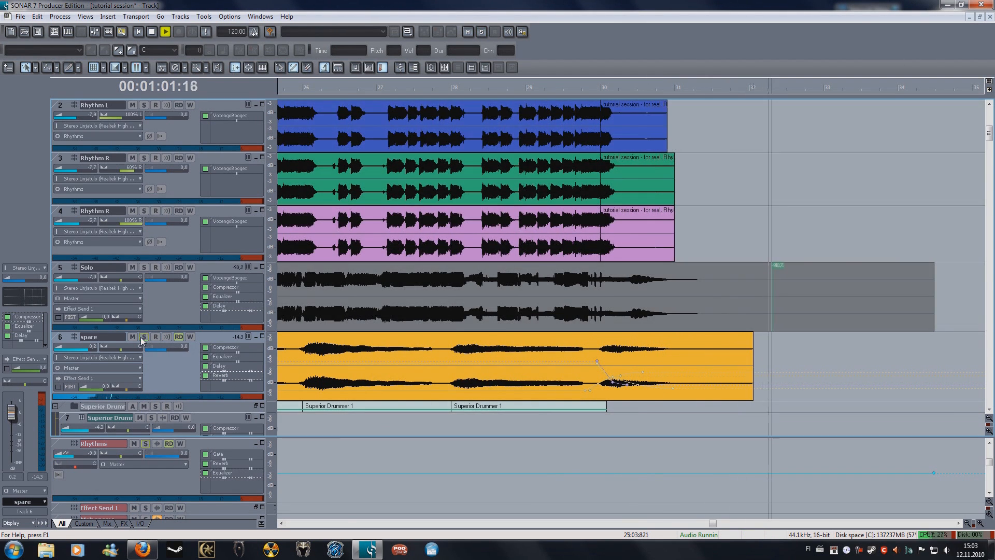
key(space)
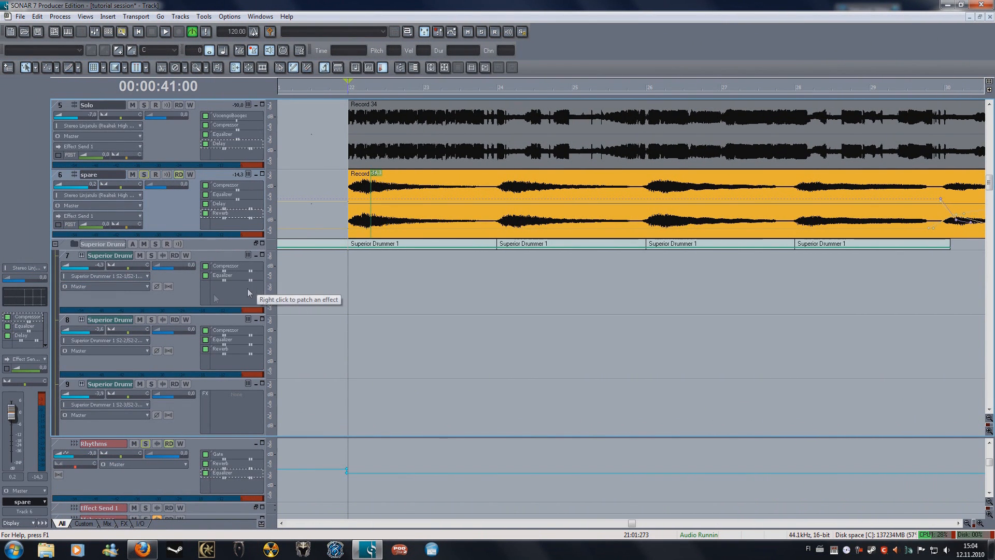
Step: Solo and play the Superior Drummer folder while examining track 7's Equalizer, then close it, stop playback and turn the solo off
drag(990, 190, 990, 217)
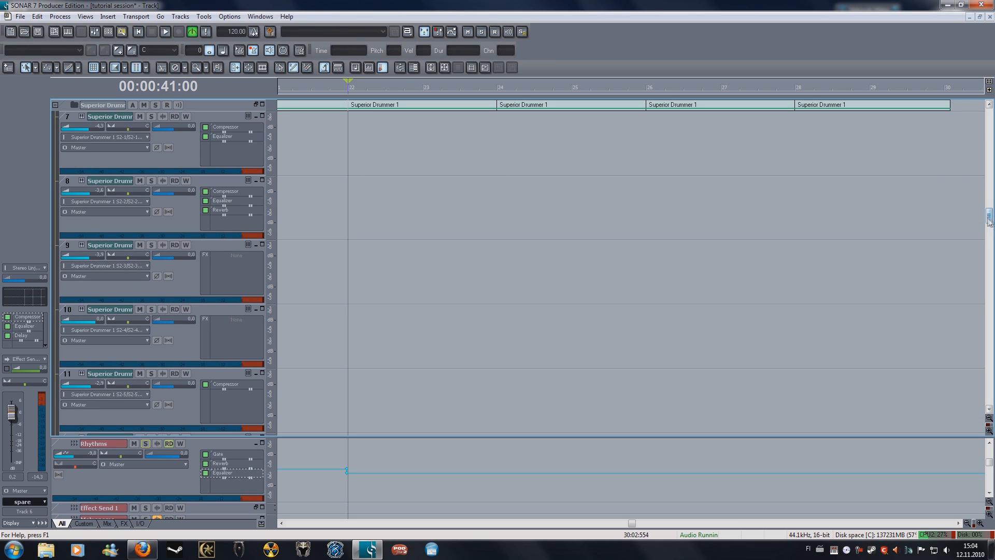
scroll(280, 224, up, 2)
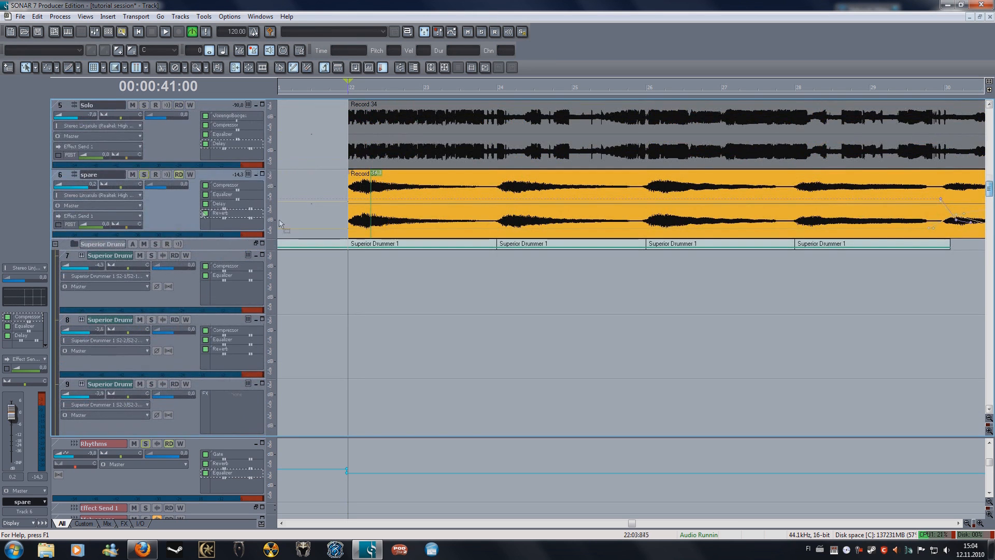
click(155, 244)
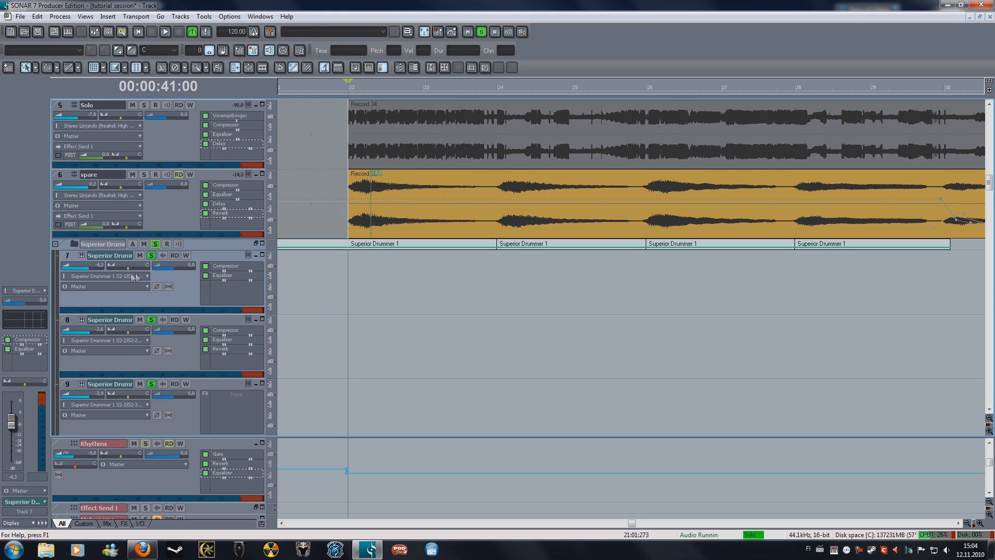
key(space)
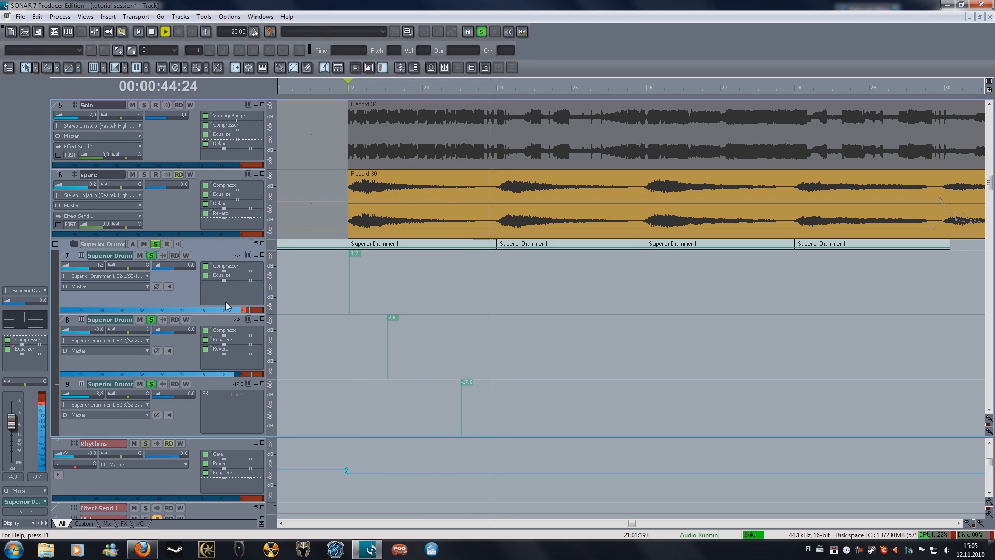
double_click(229, 282)
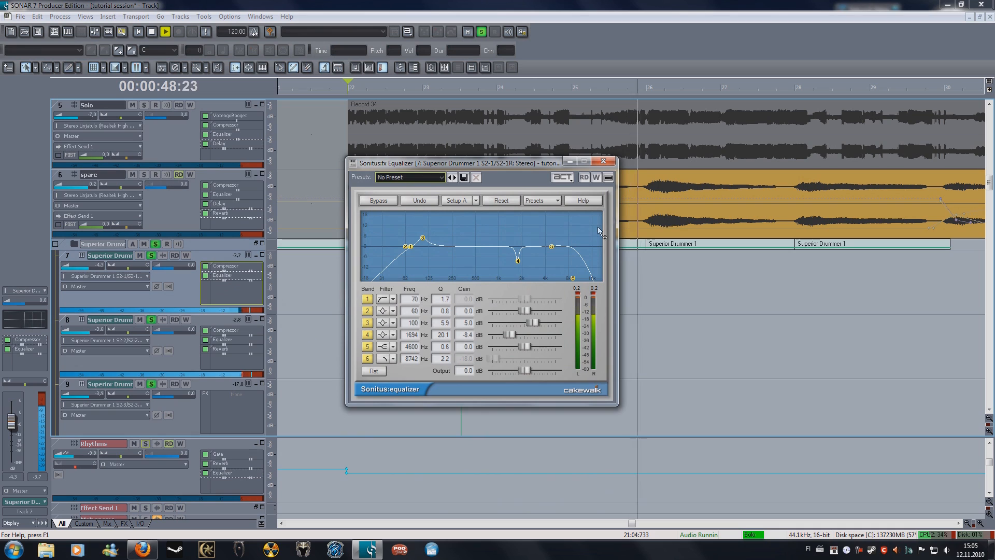
click(603, 161)
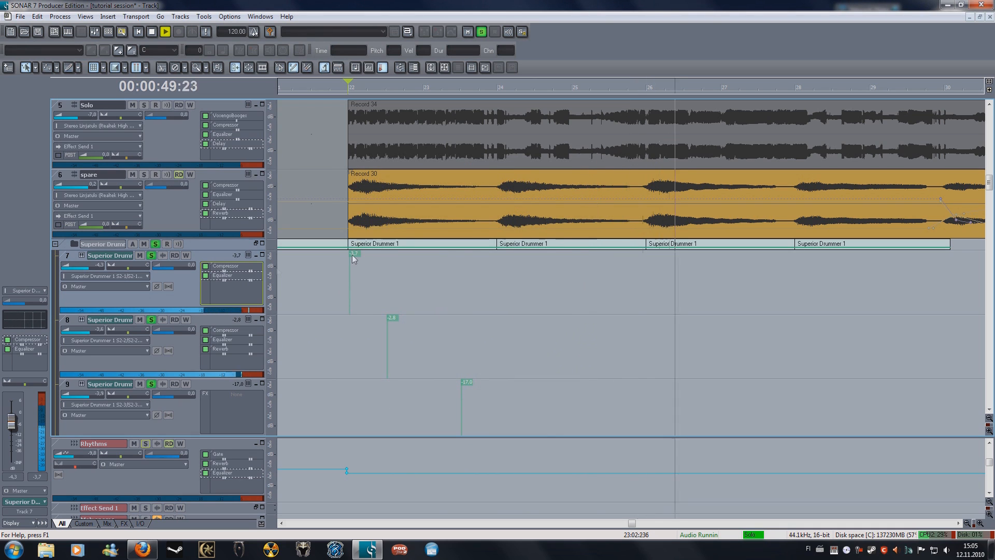
key(space)
click(155, 244)
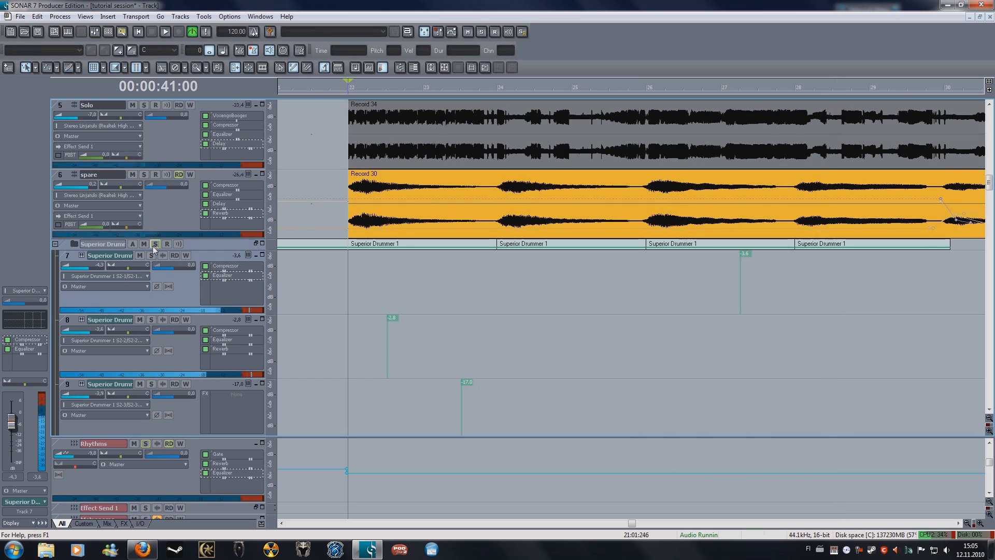
Step: Look through the remaining drum tracks, then solo the Trilogy 1 folder and start playback from measure 16
drag(989, 185, 989, 222)
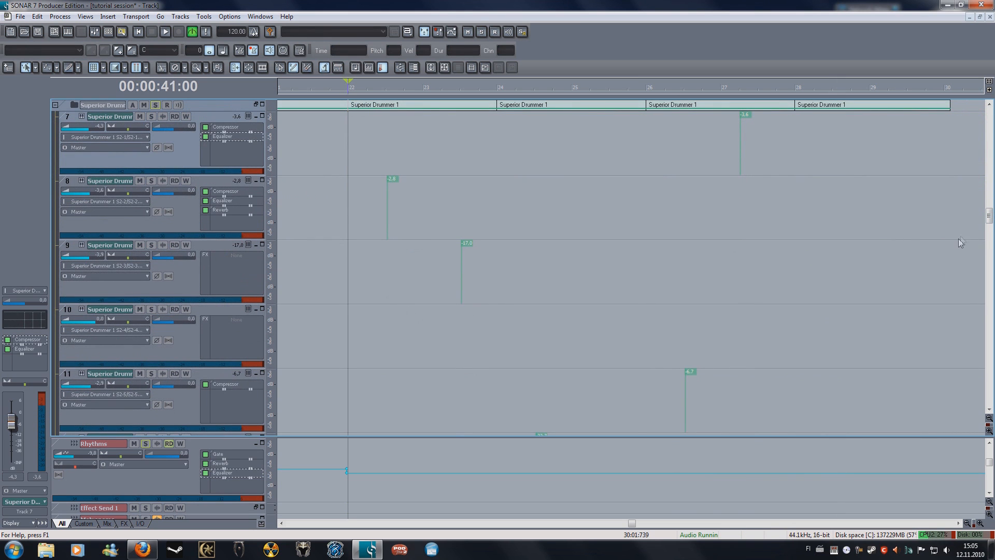
drag(992, 221, 991, 247)
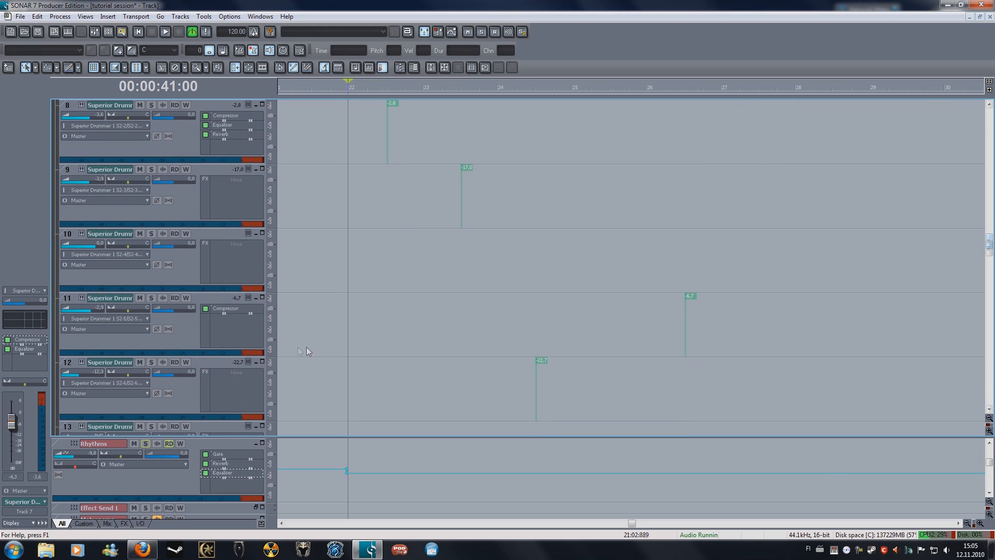
drag(990, 254, 992, 273)
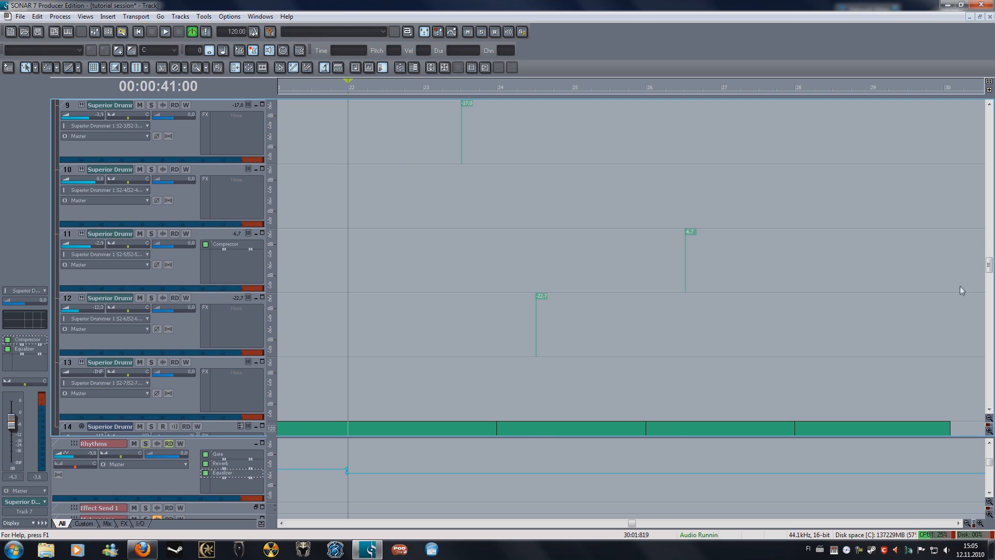
drag(991, 267, 990, 334)
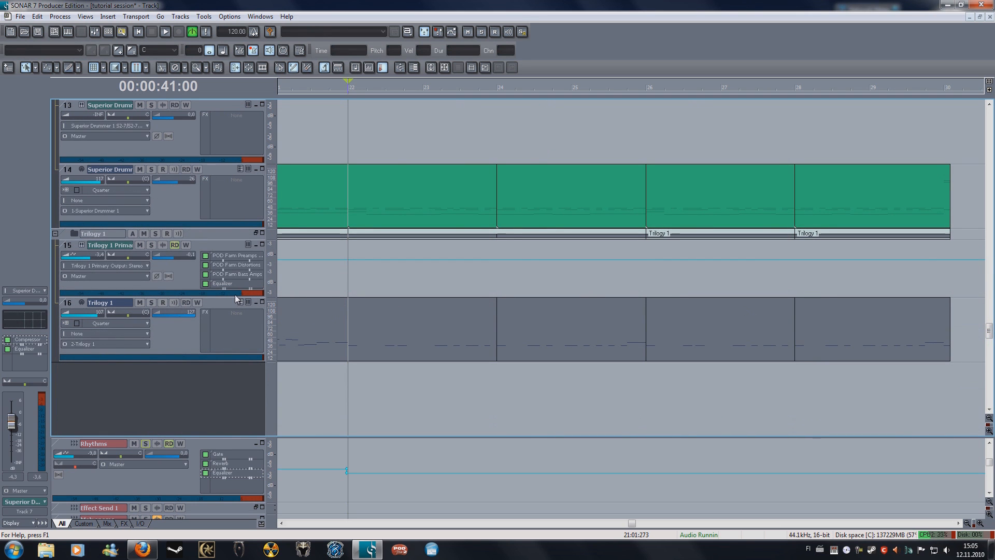
click(151, 245)
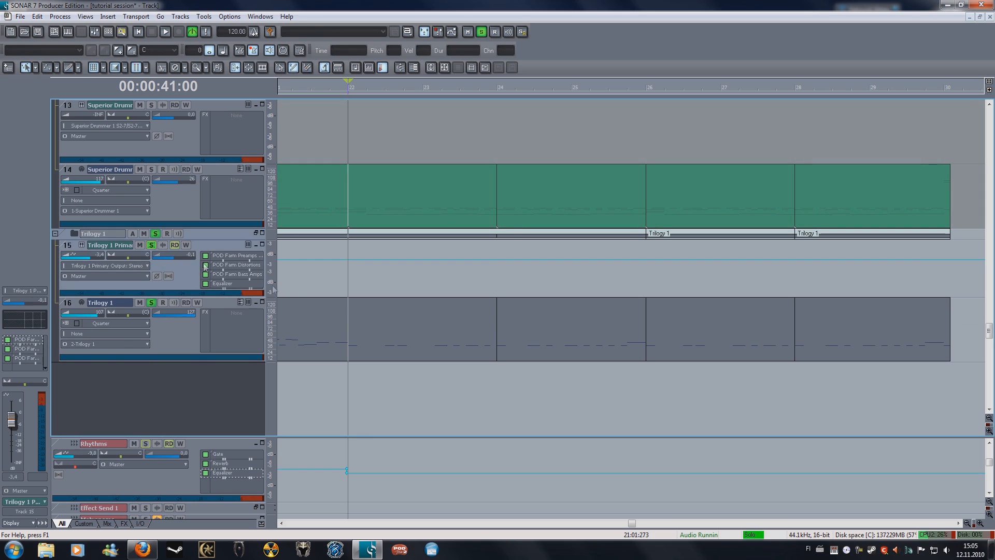
scroll(357, 339, left, 7)
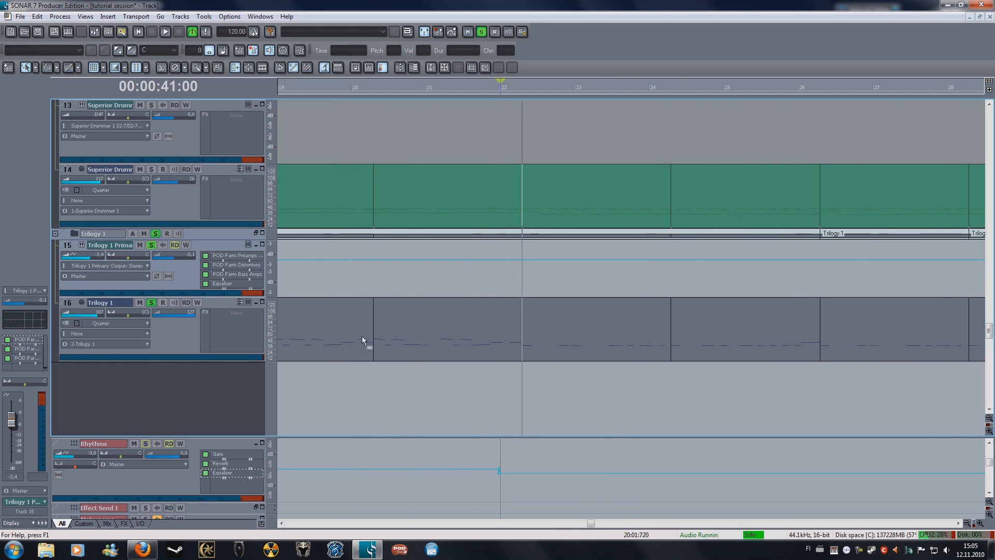
click(414, 280)
key(space)
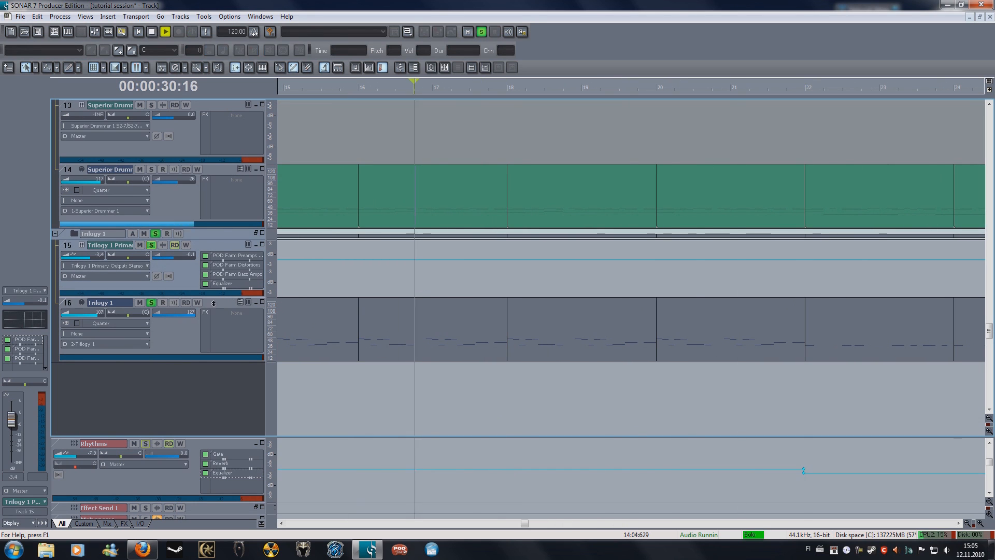
Step: Examine the Trilogy 1 track's Equalizer and its Trilogy instrument, close both, then turn the folder's solo off and stop playback
double_click(224, 284)
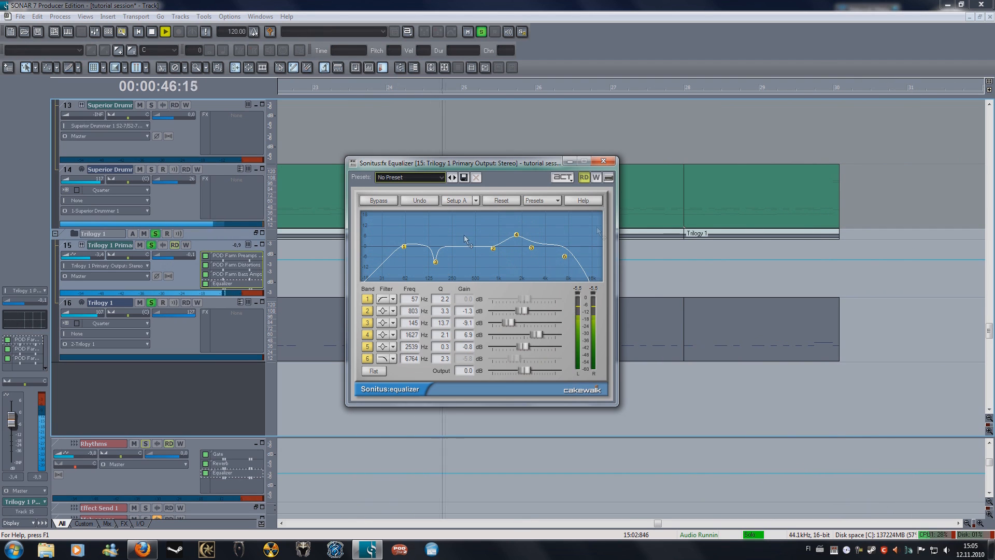
click(603, 161)
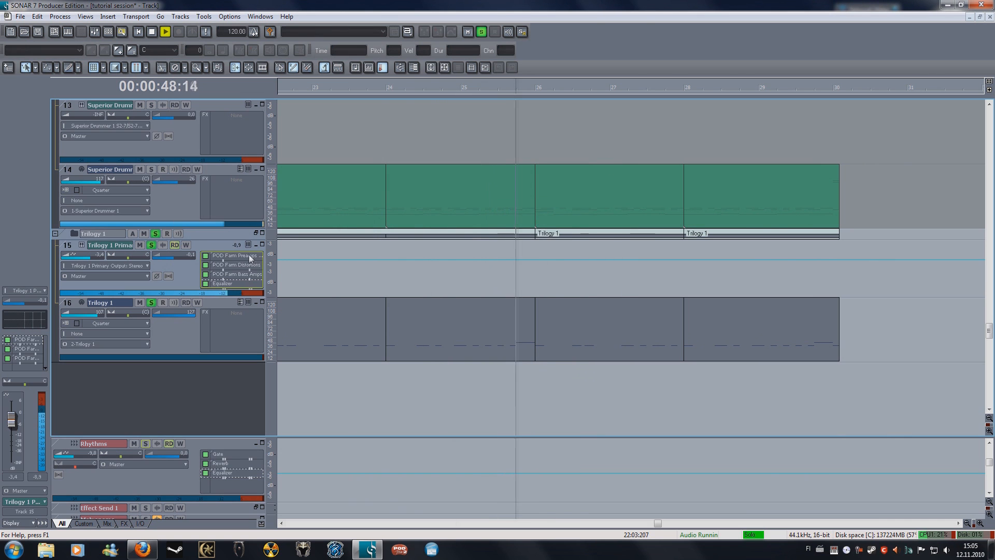
double_click(99, 266)
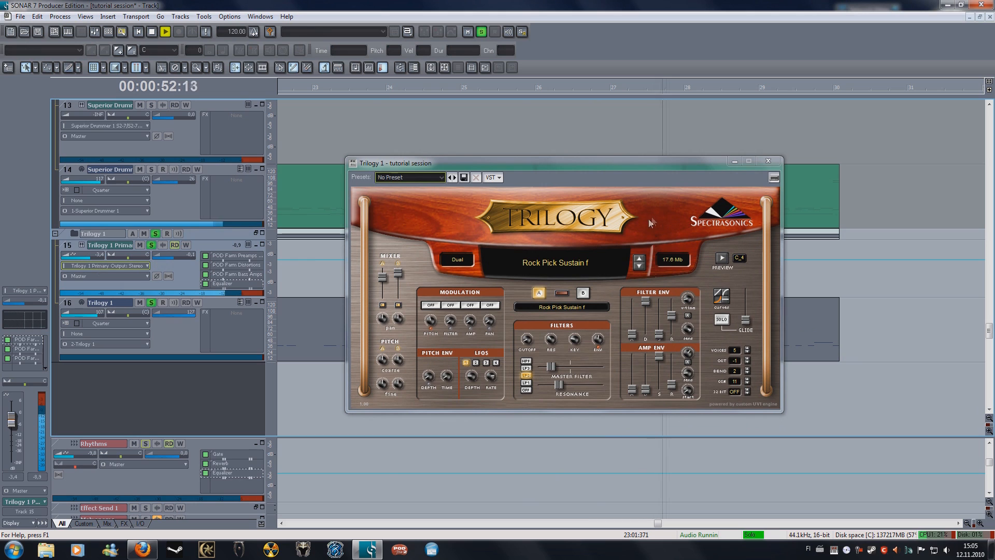
click(766, 163)
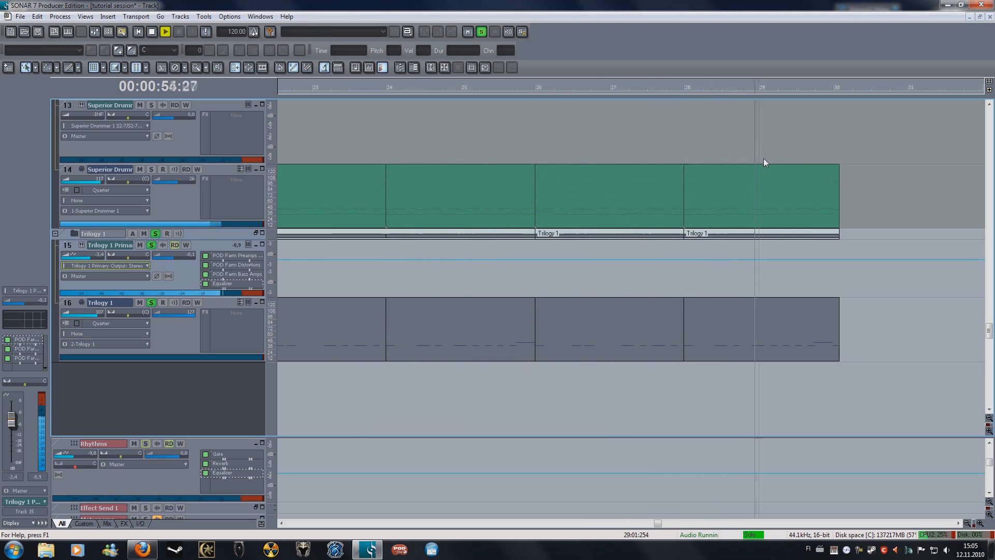
click(156, 234)
key(space)
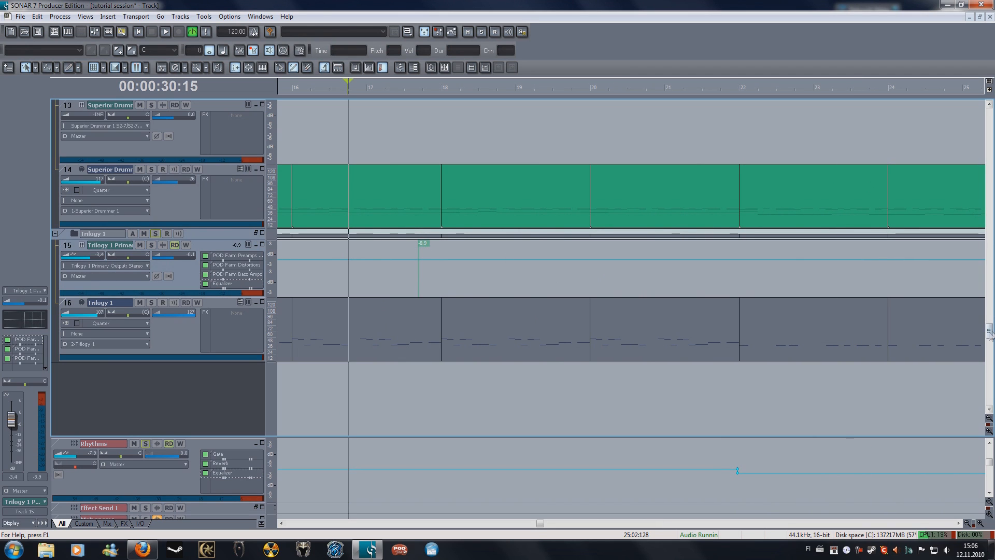
Step: Listen to the full mix from 00:00:07:00 with the Master bus effects bypassed, then stop playback
drag(991, 334, 991, 346)
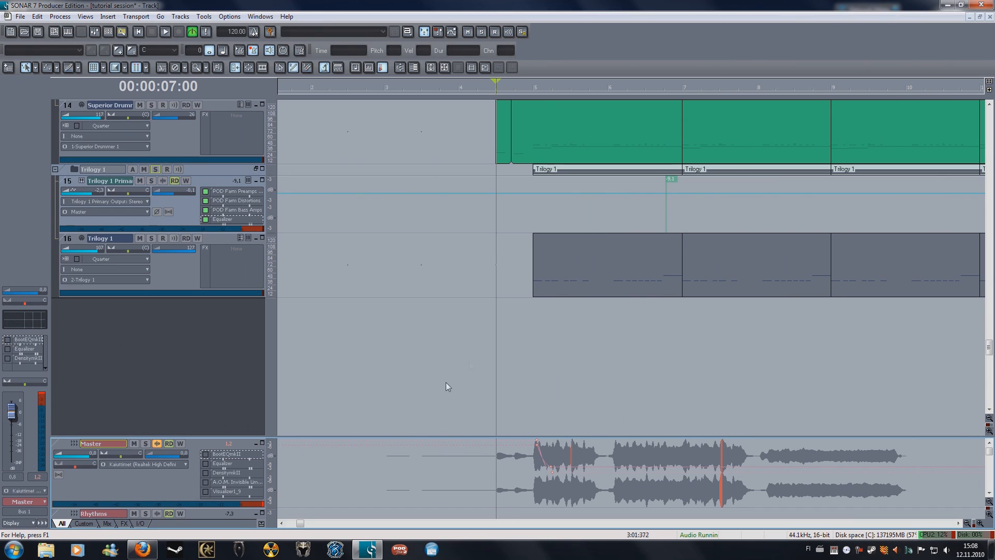
click(547, 337)
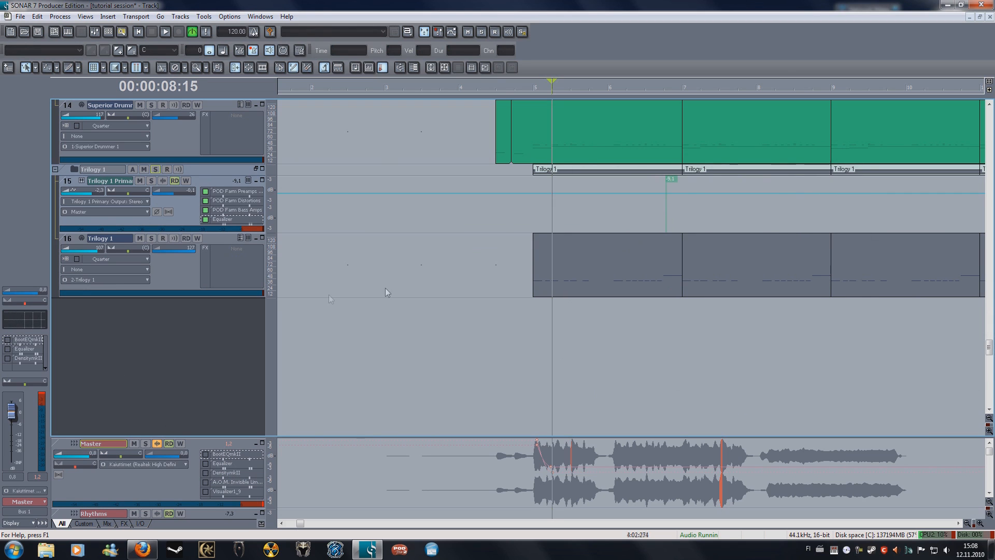
click(499, 326)
key(space)
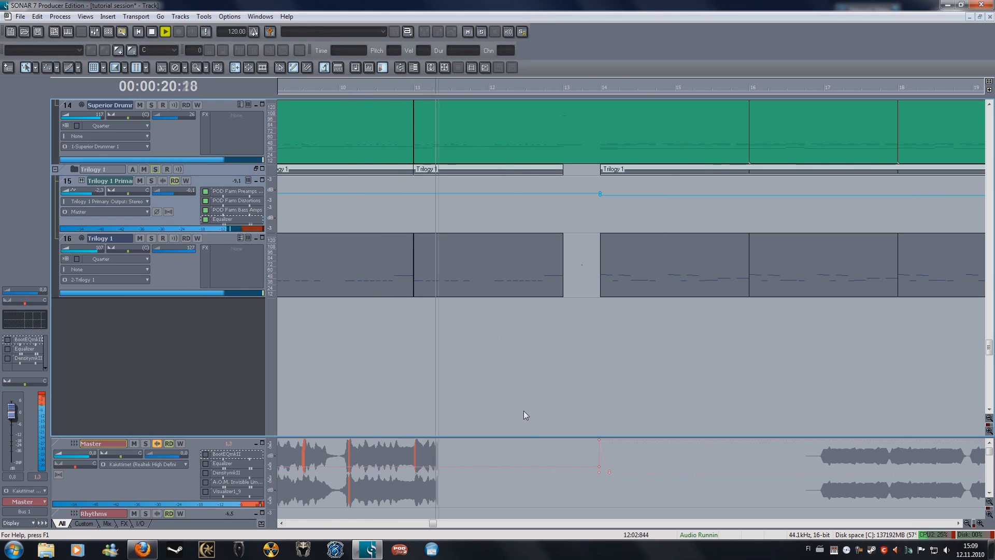
key(space)
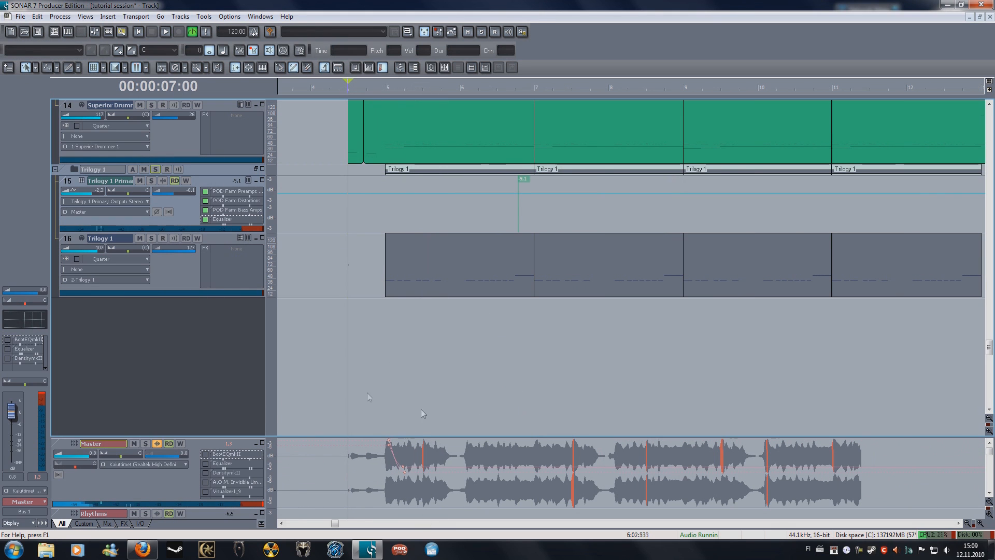
Step: Open BootEQmkII on the Master bus, move and narrow its window, enable the effect, and play the mix through it before stopping
double_click(224, 459)
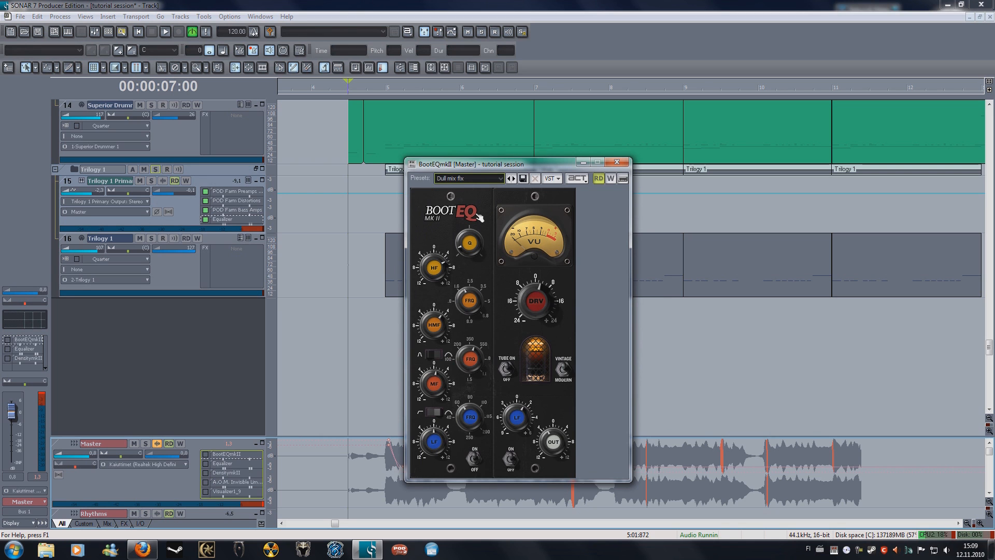
drag(500, 171, 139, 106)
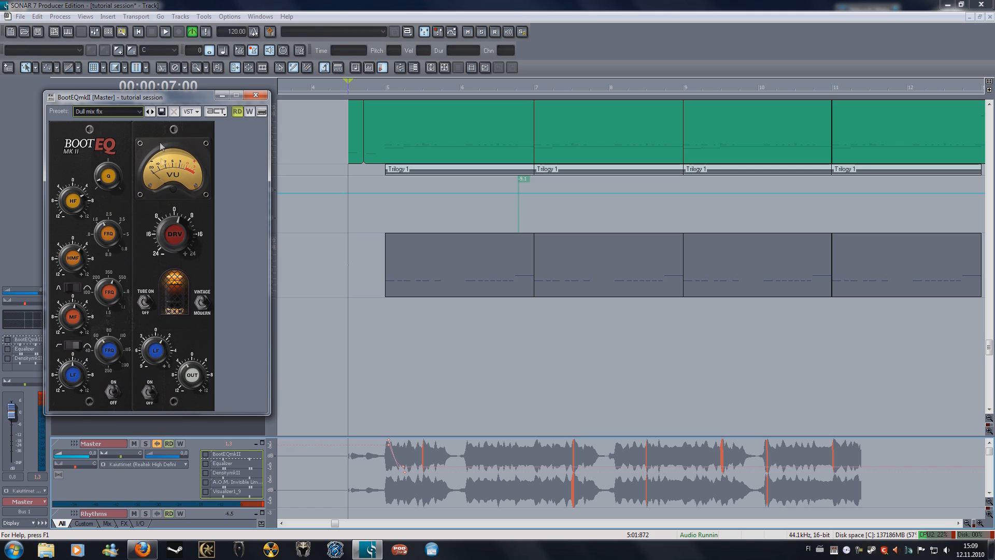
drag(269, 416, 221, 416)
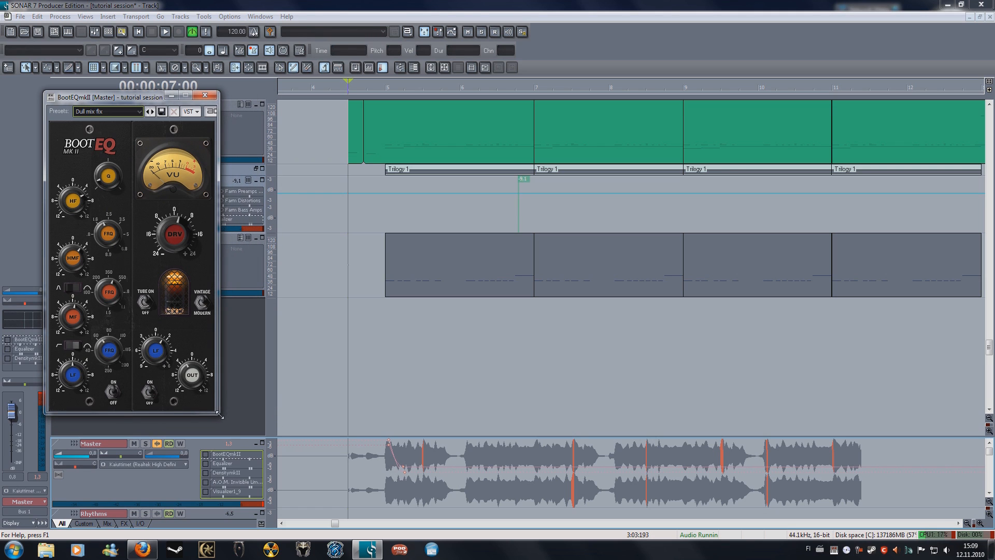
click(206, 455)
key(space)
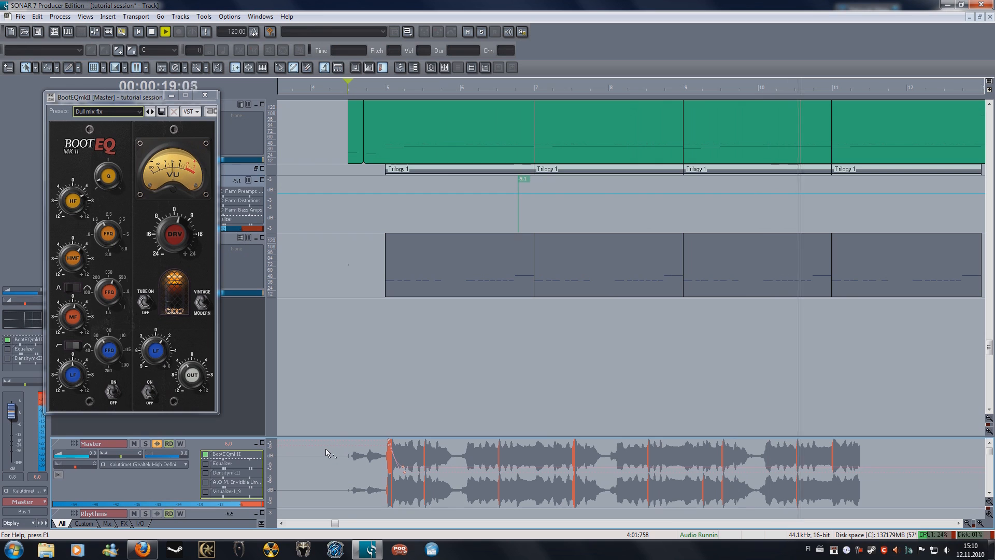
key(space)
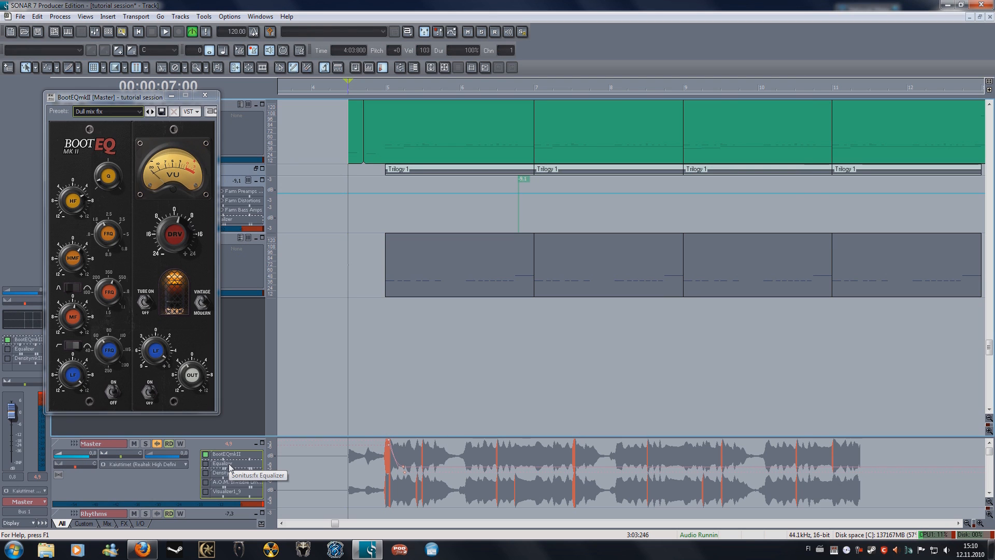
Step: Open and enable the Master bus Equalizer, play the mix through it, stop, and place its window beside BootEQmkII
double_click(231, 464)
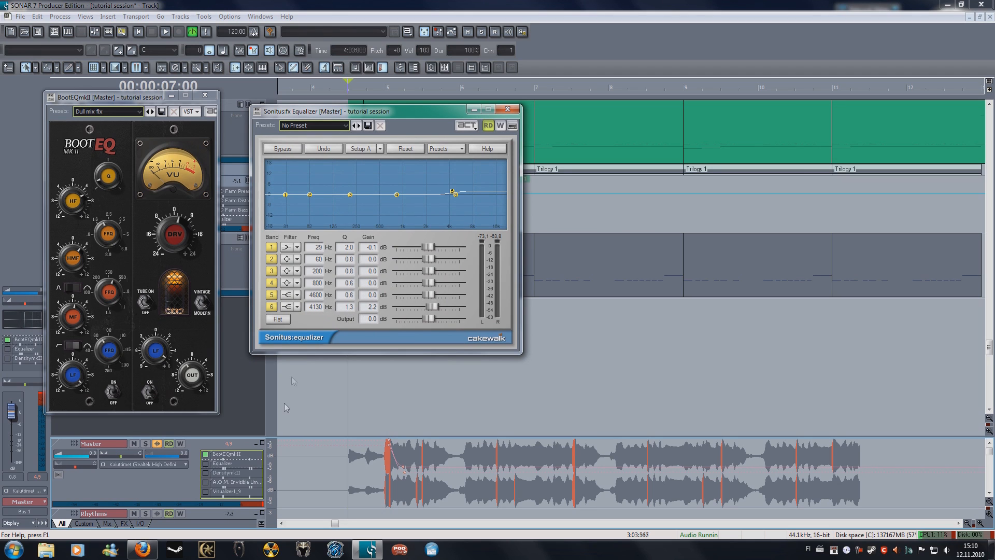
click(206, 464)
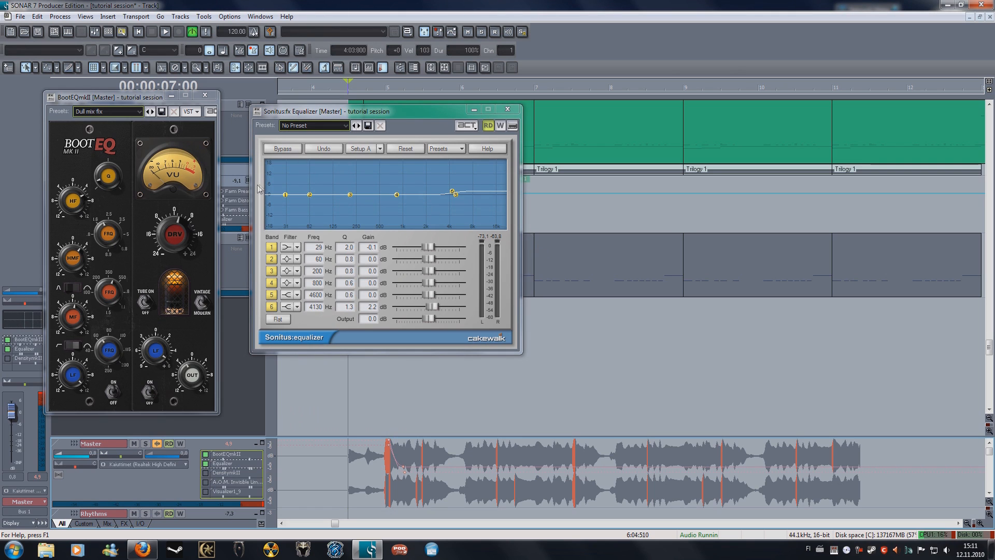
key(space)
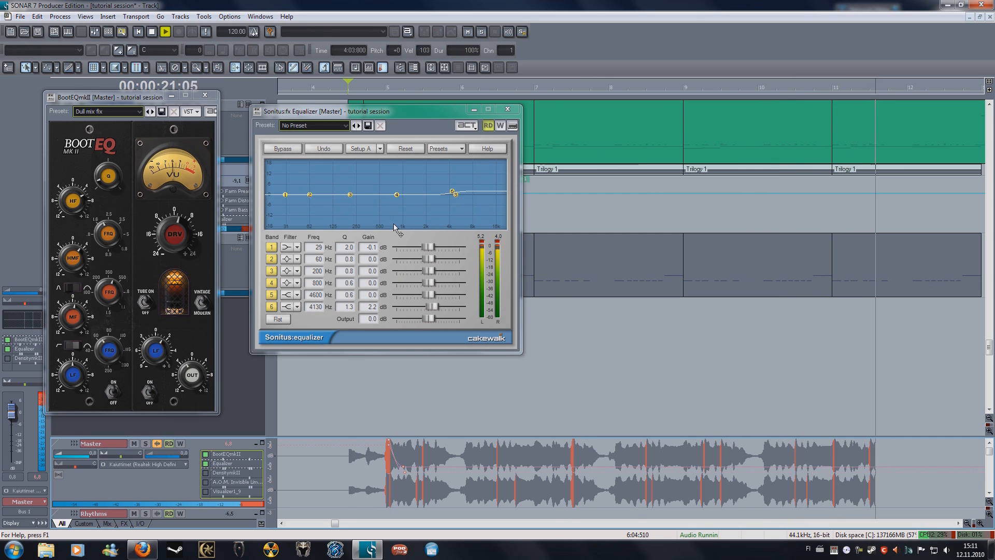
key(space)
drag(337, 112, 321, 89)
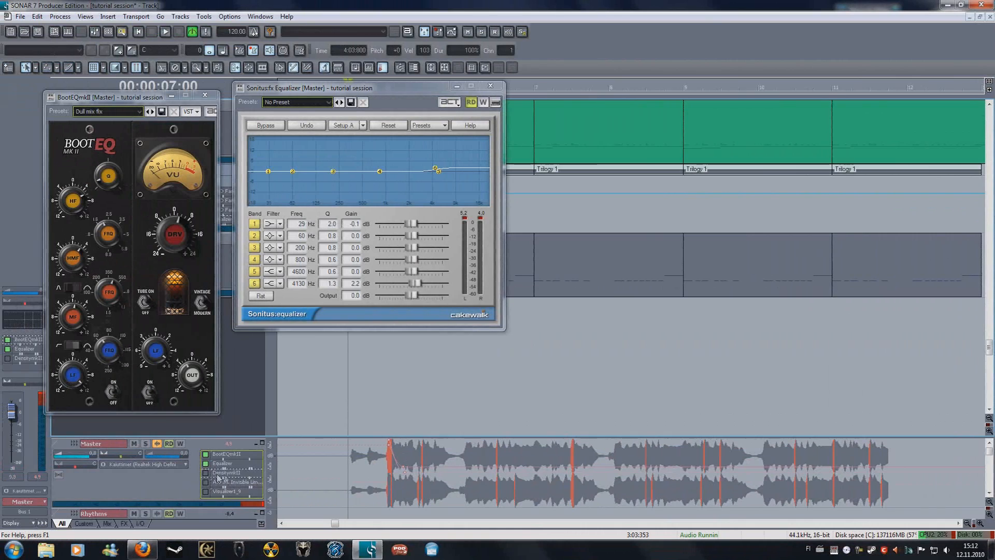
Step: Open DensitymkII on the Master bus, place its window beside the Equalizer, enable it during playback to compare the sound, then stop
double_click(69, 472)
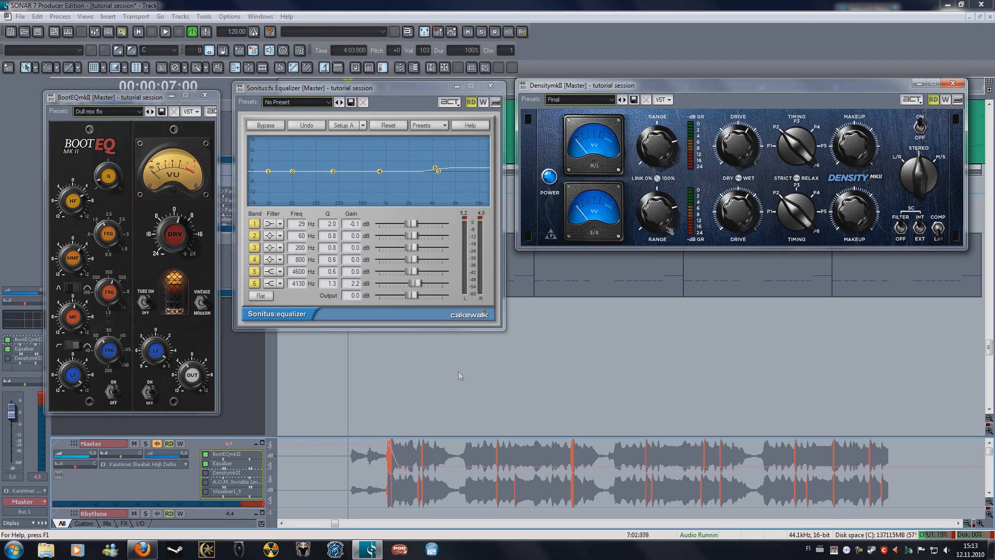
mouse_move(844, 82)
mouse_down()
mouse_move(850, 88)
mouse_move(856, 72)
mouse_up()
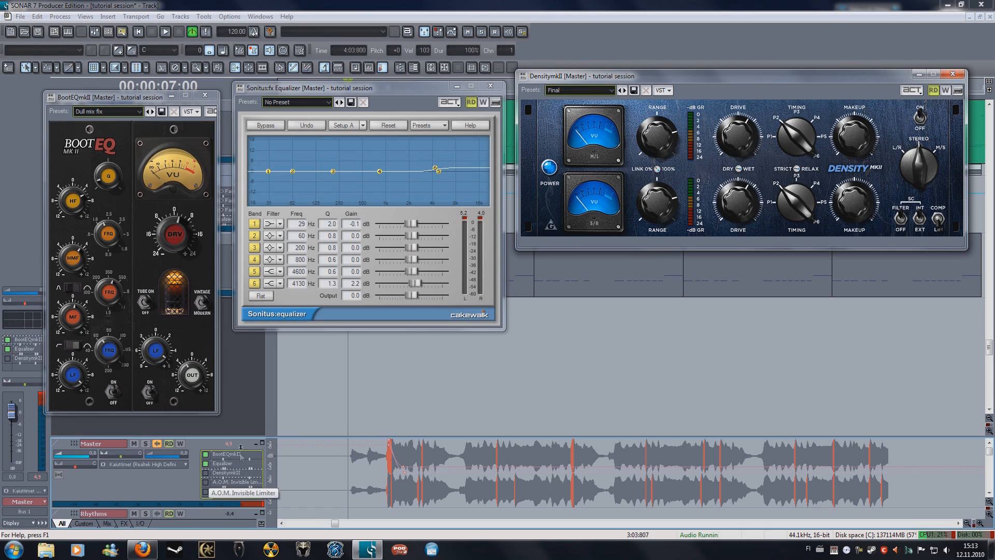
key(space)
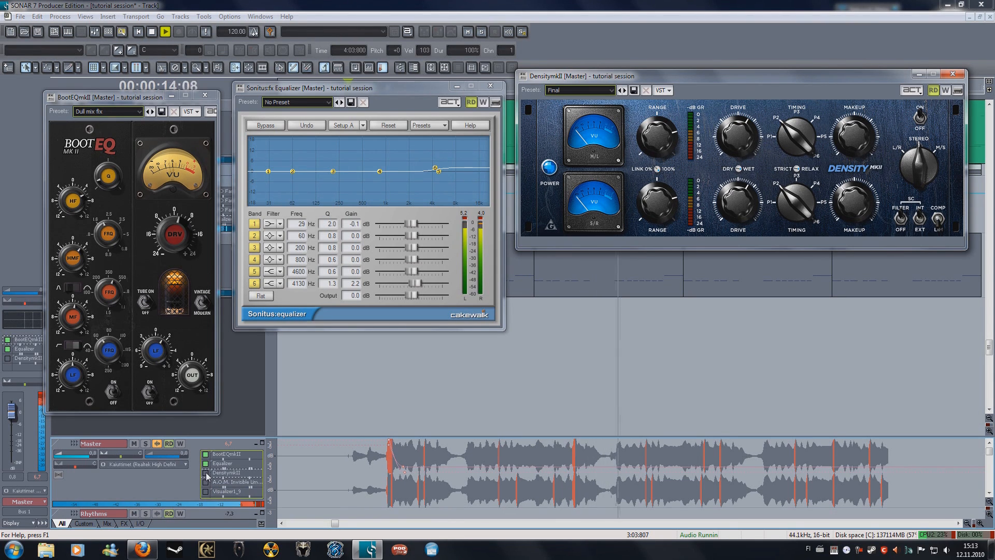
click(206, 472)
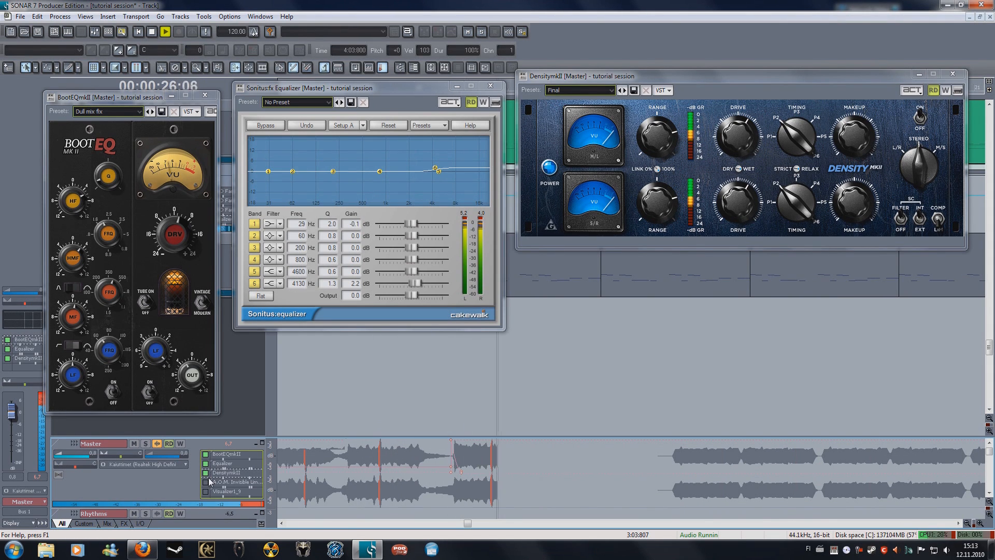
key(space)
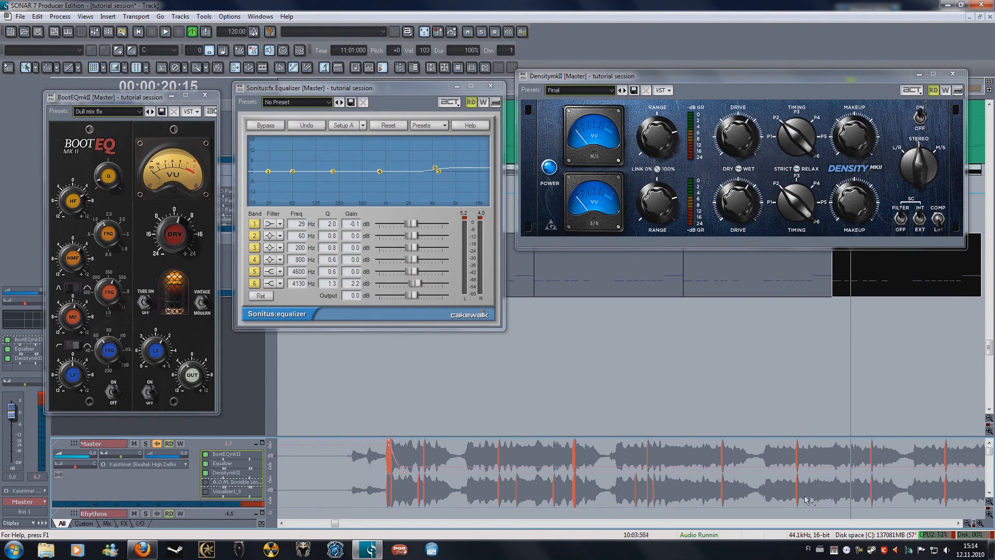
Step: Open A.O.M. Invisible Limiter on the Master bus, place its window below DensitymkII, and play the mix with it bypassed before enabling it
double_click(238, 481)
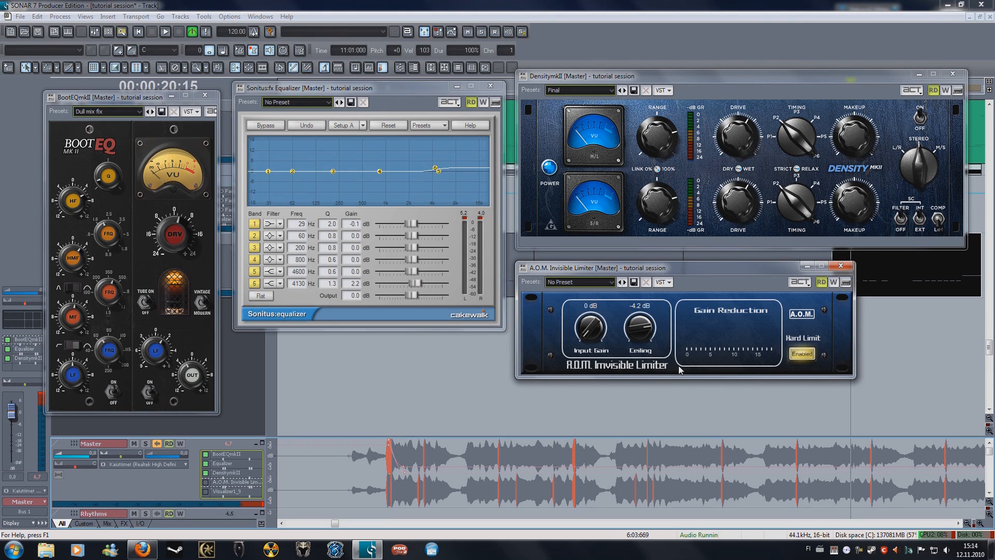
drag(663, 271, 674, 269)
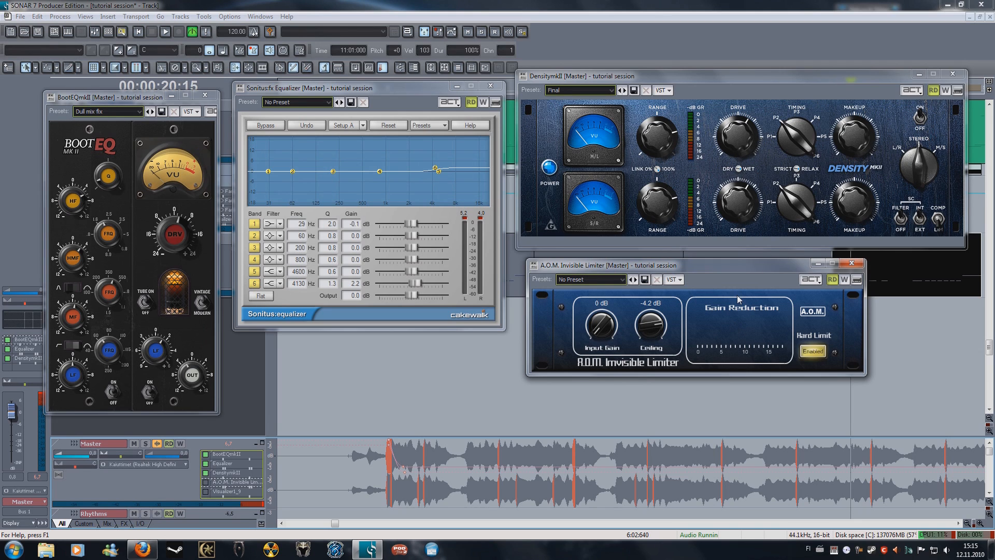
click(206, 487)
click(205, 483)
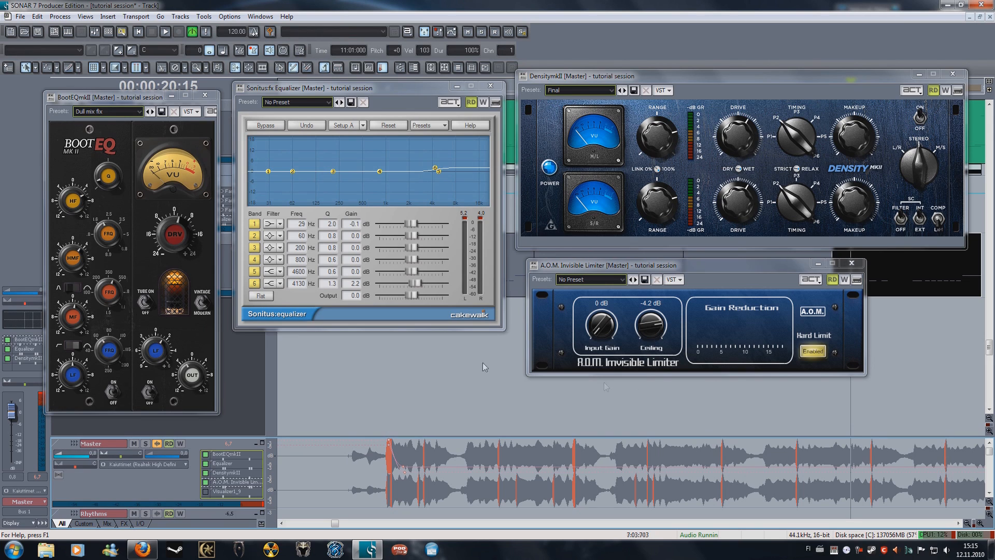
click(207, 483)
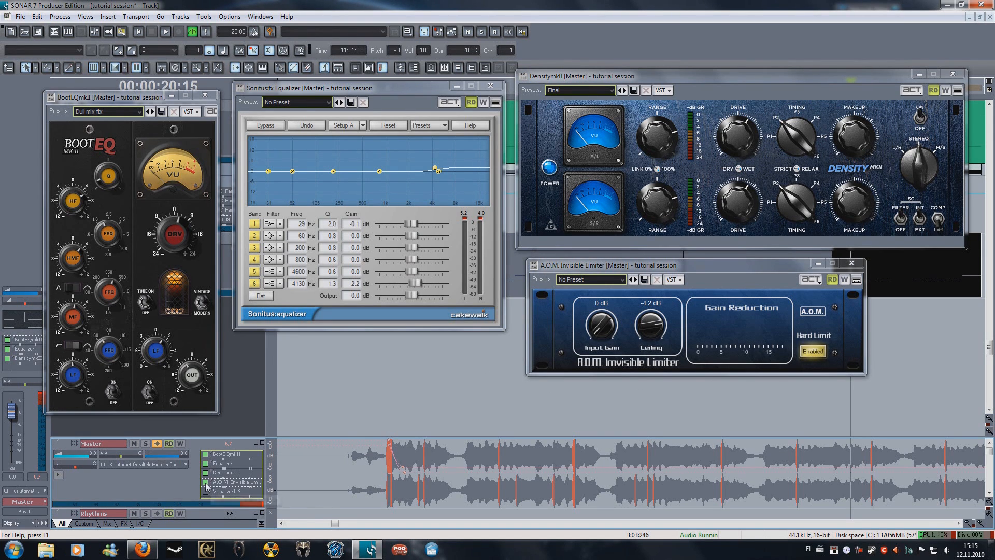
key(space)
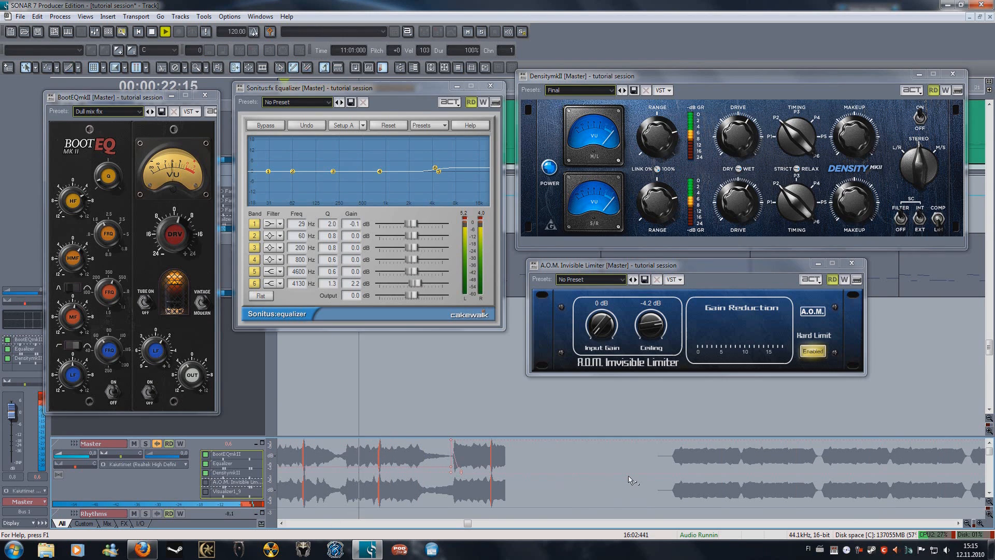
click(206, 482)
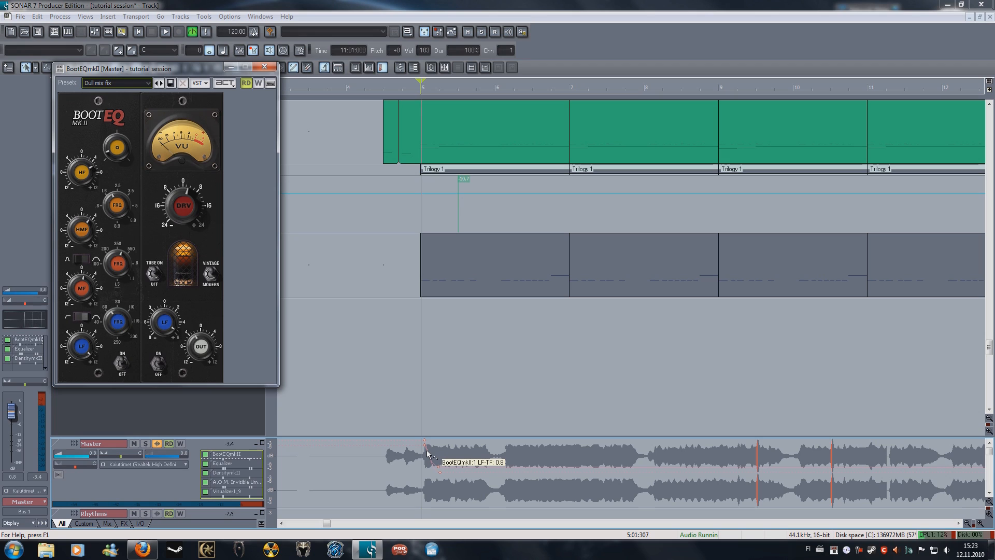
Step: Inspect the BootEQmkII LF automation near bar 5 and compare playback from just before it with the effect bypassed and enabled
drag(435, 465, 435, 466)
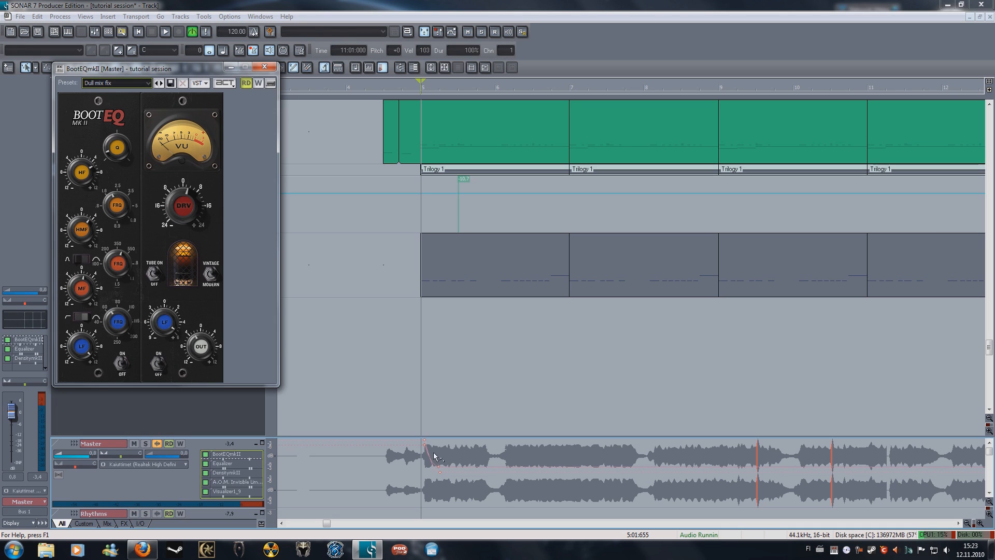
click(392, 337)
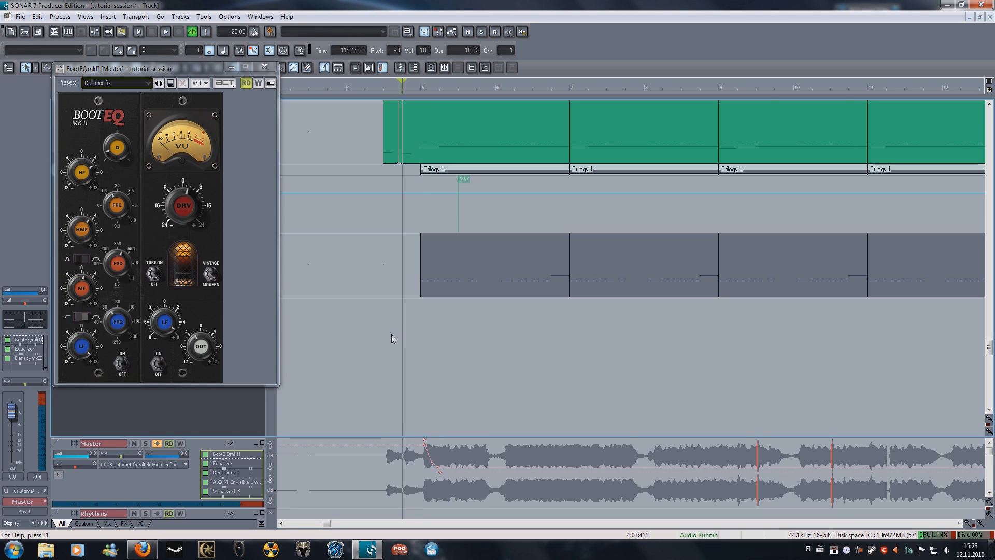
click(206, 454)
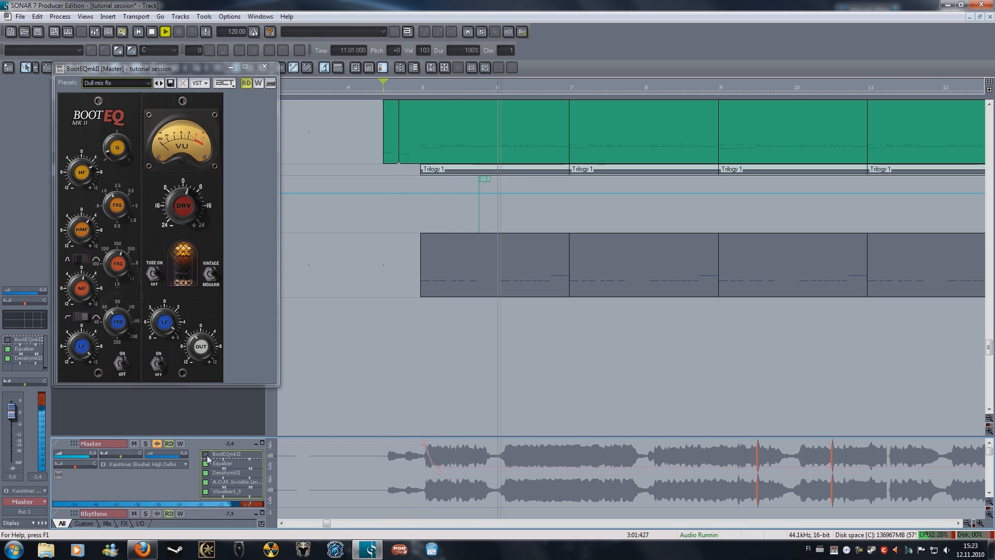
click(206, 455)
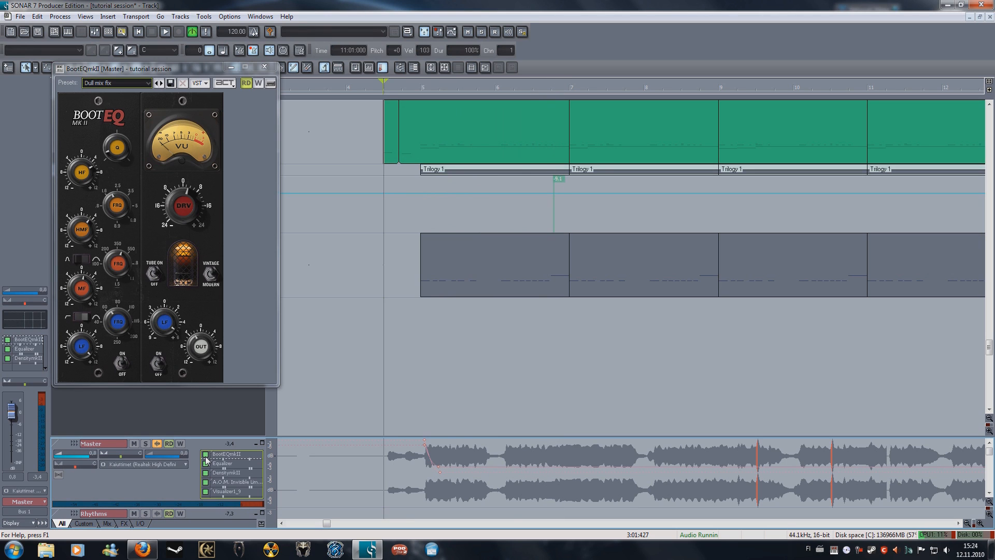
key(space)
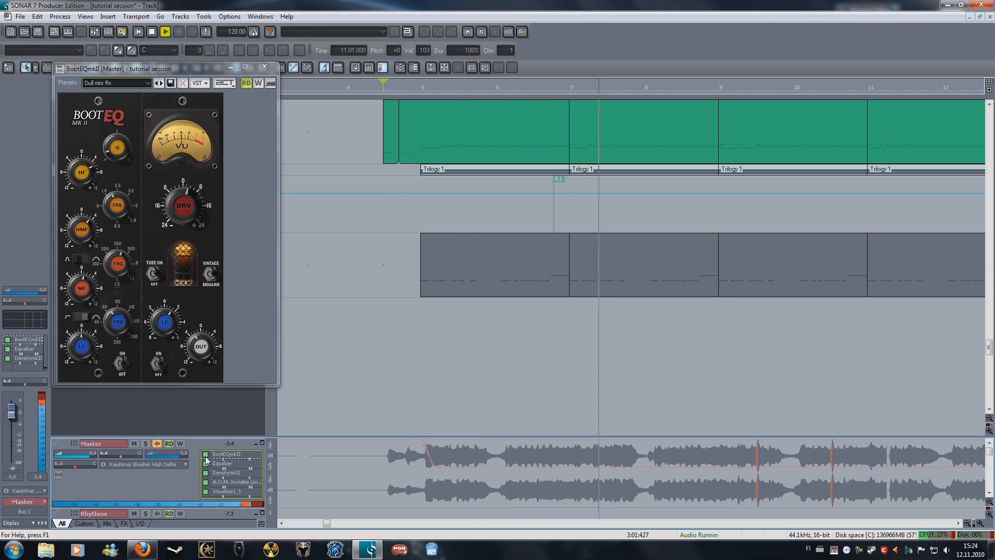
key(space)
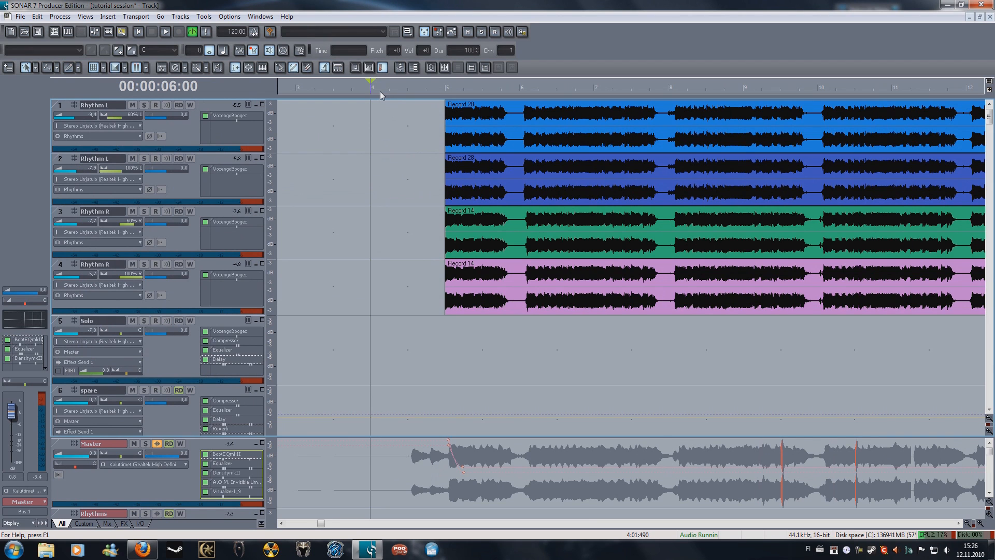
Step: Select all tracks over the song's full time range from bar 4 to bar 34 and open the audio export settings
key(ctrl+a)
drag(371, 93, 902, 95)
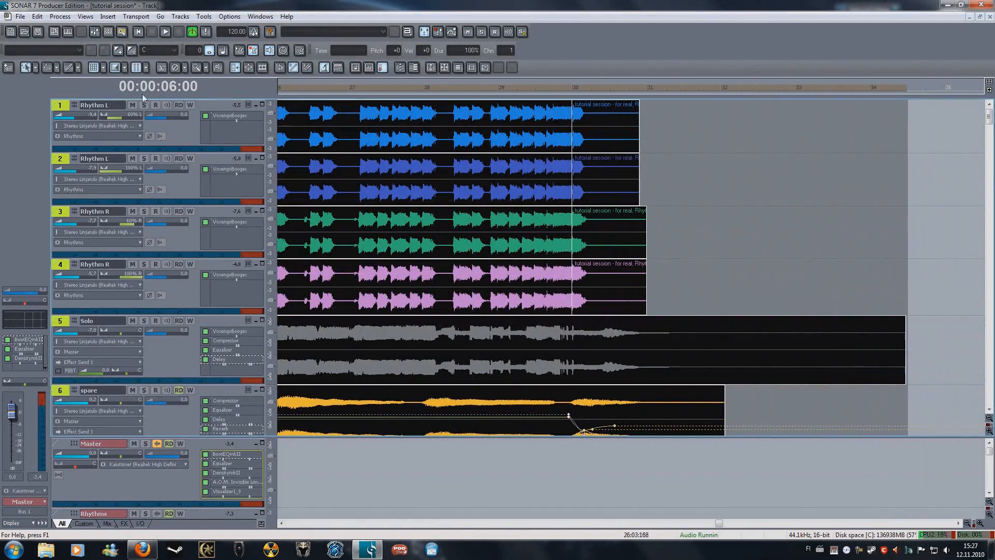
click(23, 19)
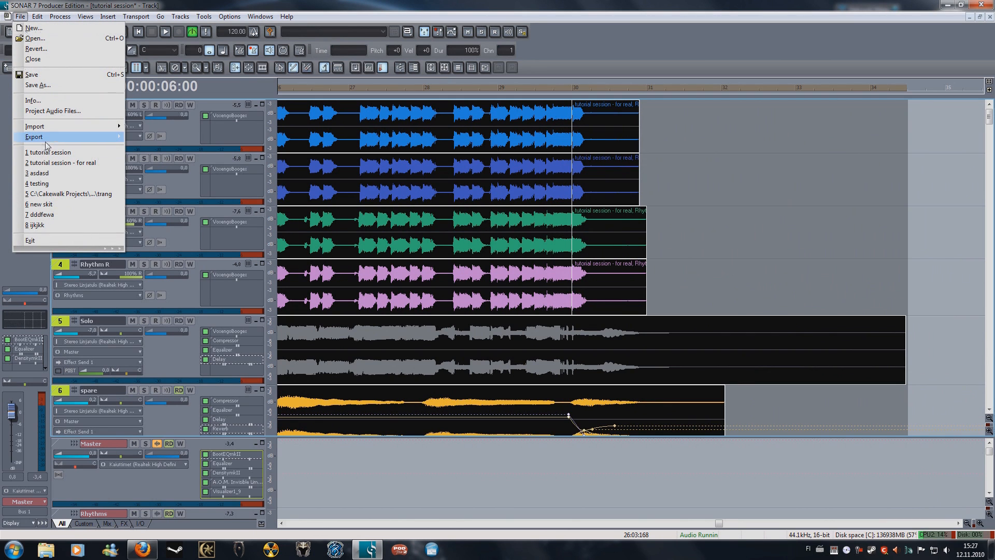
mouse_move(77, 138)
click(169, 138)
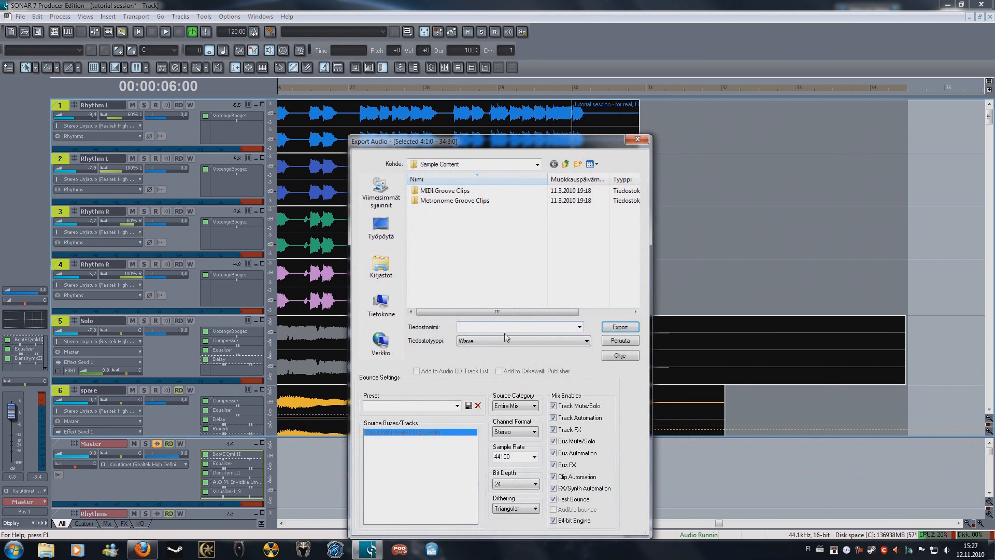
Step: Set the export format to FLAC and choose the existing file tut in D:\Projects and Other sound files\Riffikansio as the target
click(540, 344)
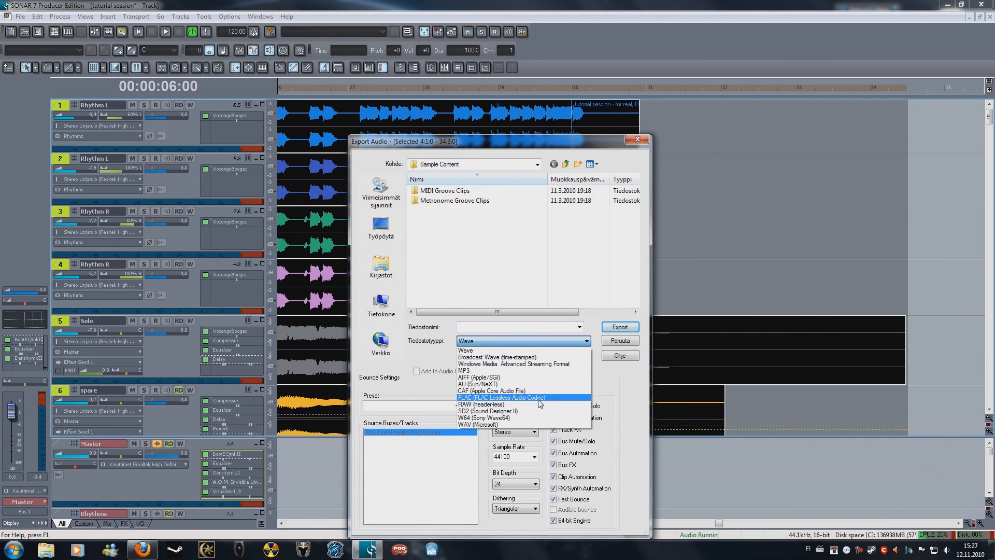
click(518, 398)
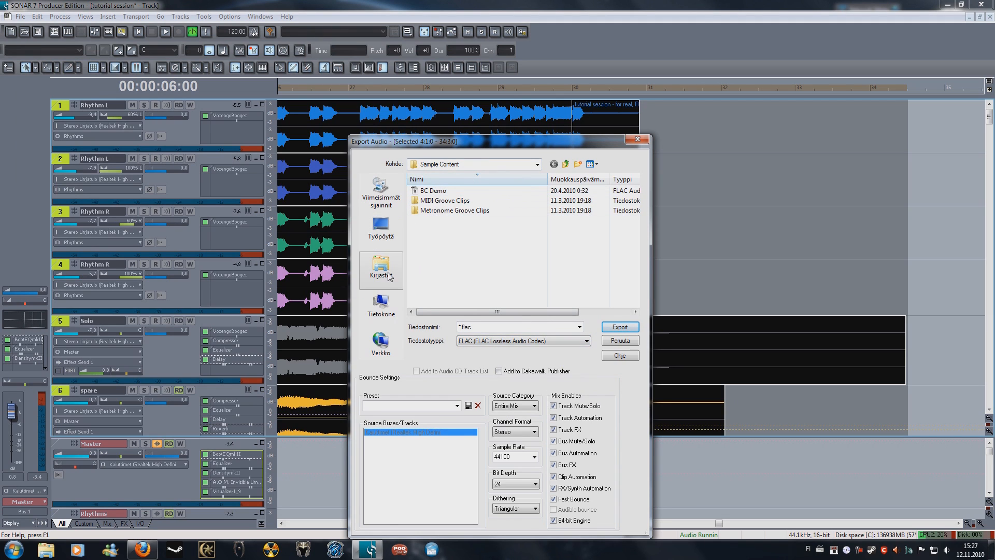
click(387, 304)
double_click(478, 234)
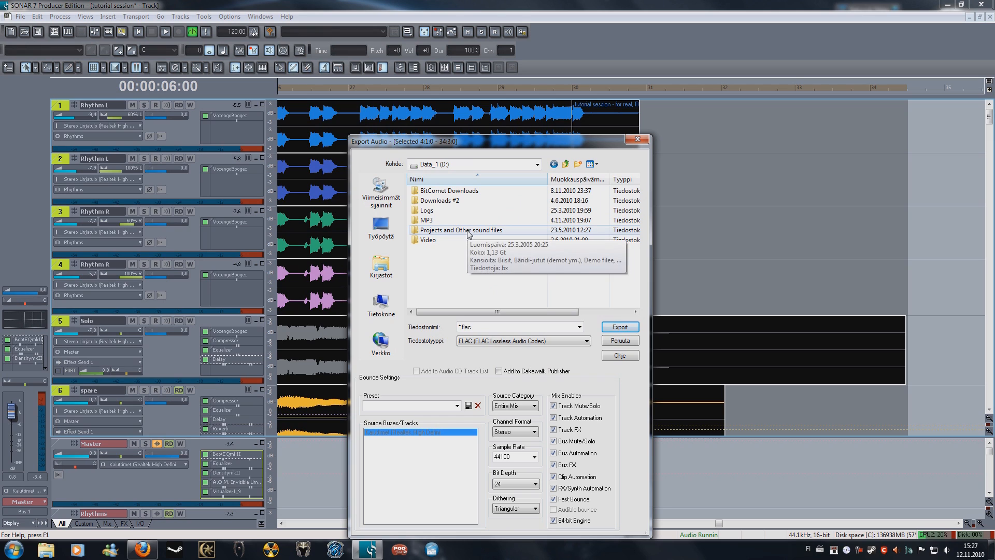
double_click(469, 232)
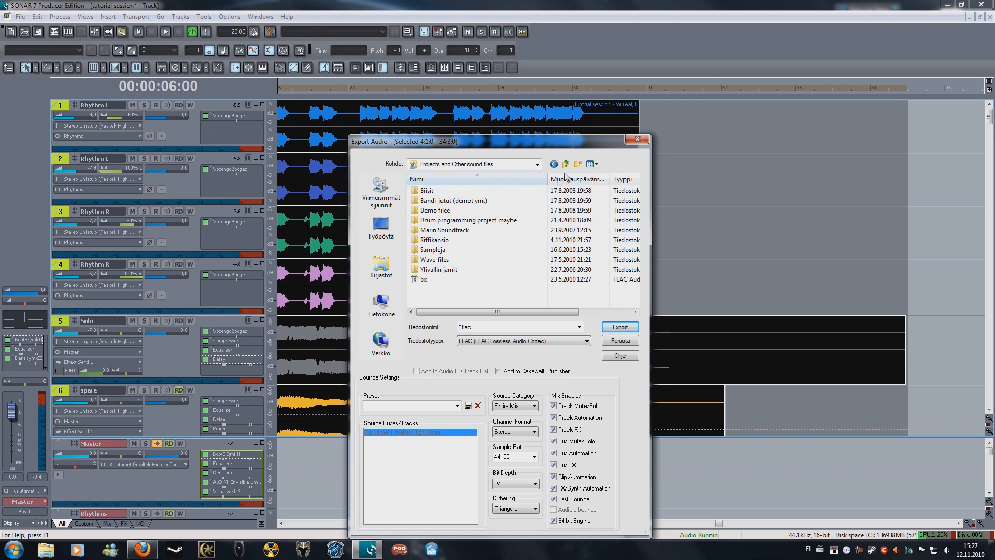
double_click(441, 241)
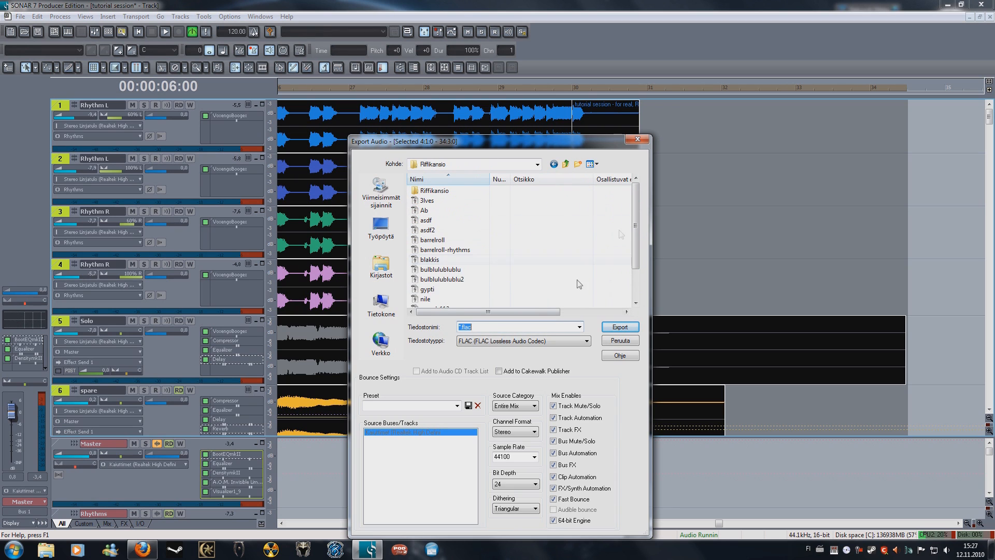
drag(638, 228, 636, 291)
click(425, 299)
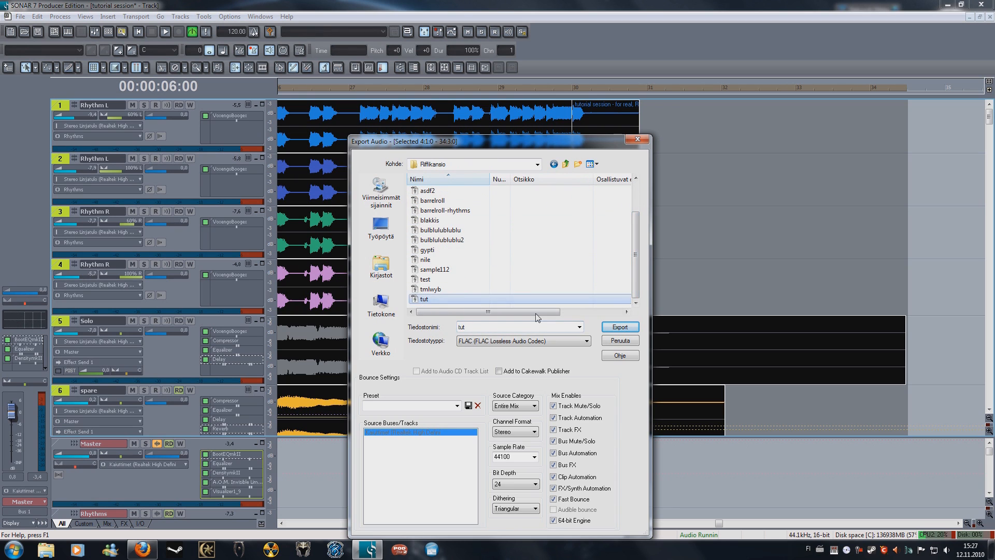
Step: Export the mix over the existing tut file with the Signed 24 bit PCM sub format
click(611, 325)
click(516, 366)
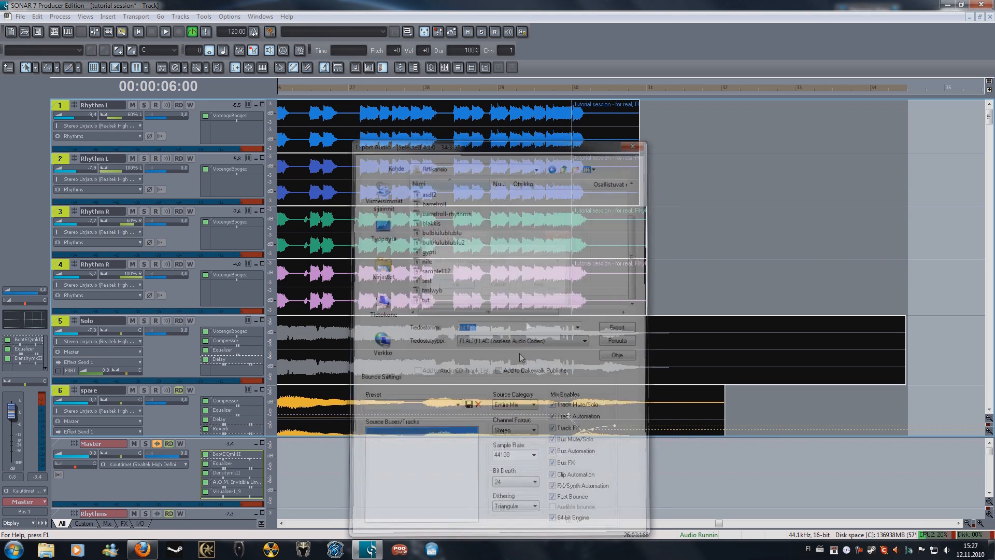
click(491, 263)
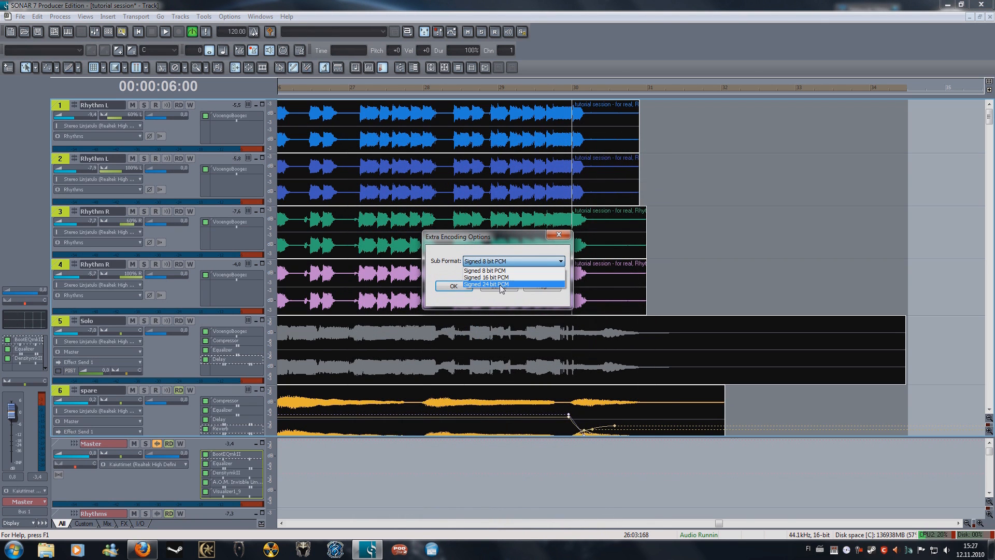
click(502, 285)
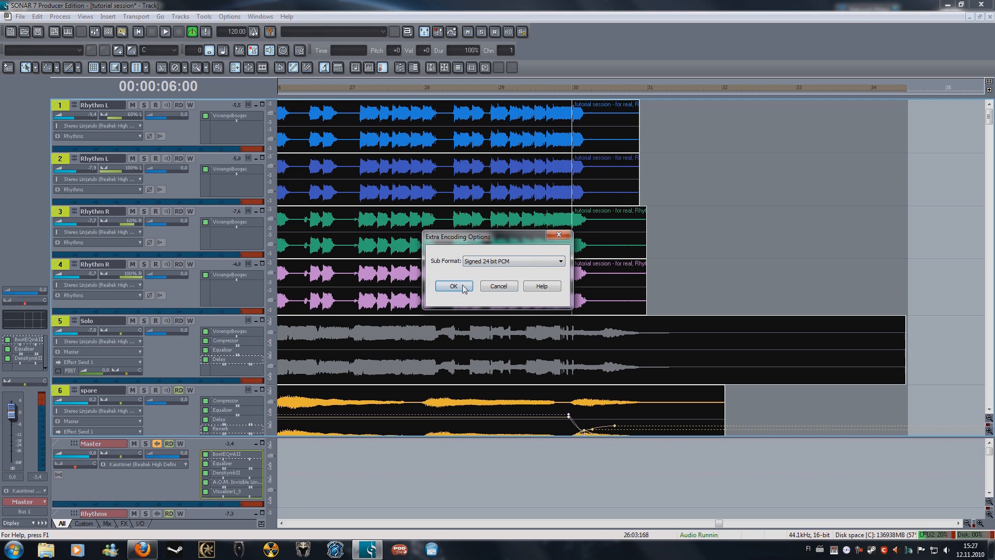
click(454, 286)
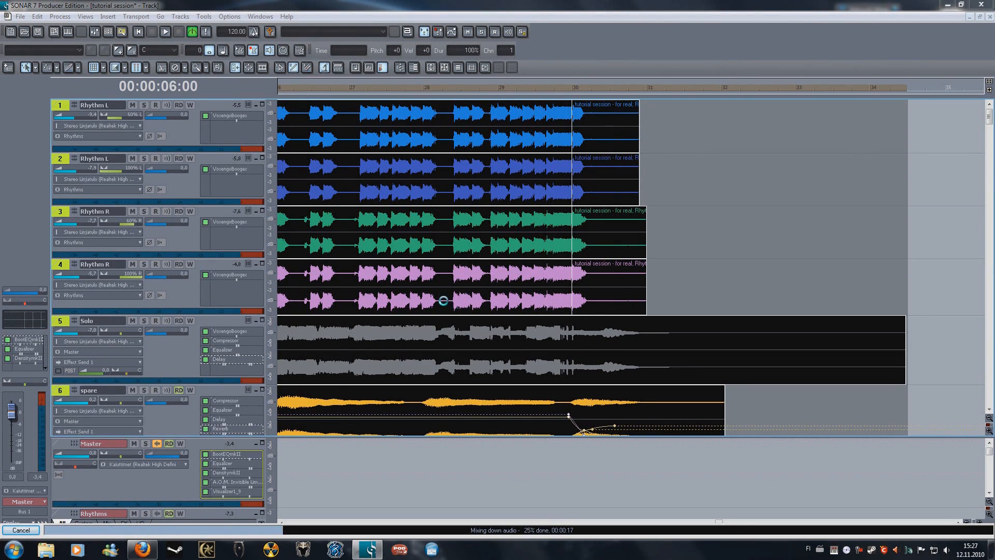
Step: Switch to Windows Explorer, show the Riffikansio folder, and open the exported tut file in GoldWave Digital Audio Editor
right_click(46, 550)
click(32, 397)
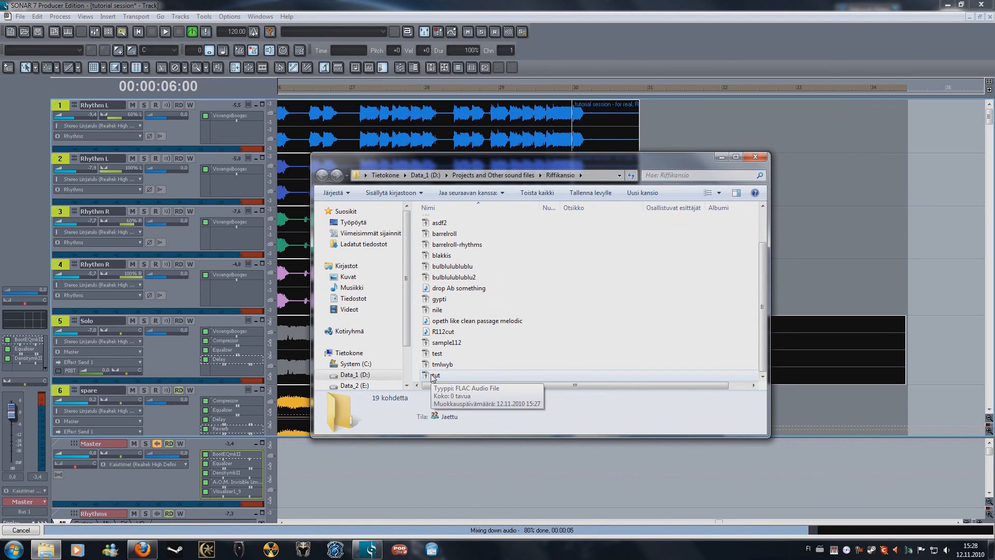
right_click(434, 375)
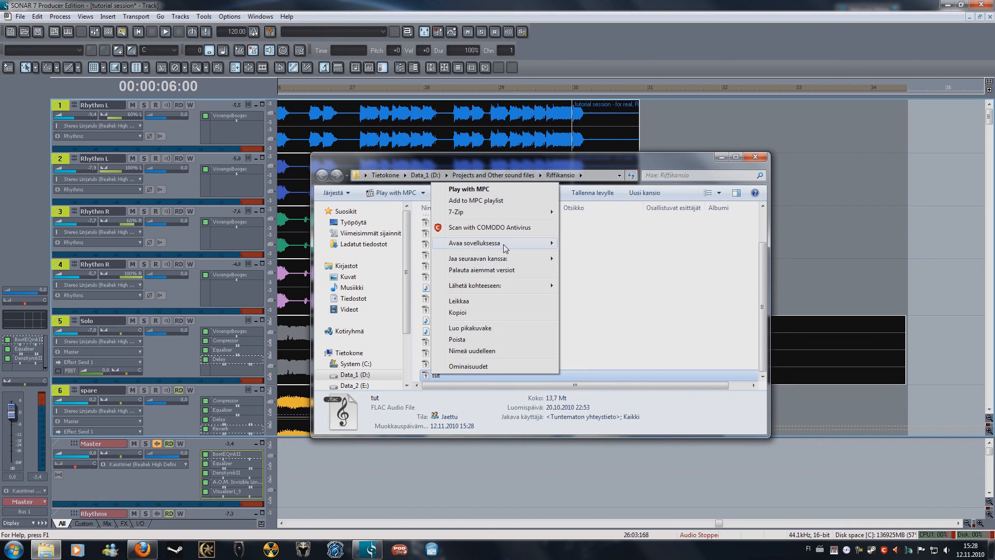
mouse_move(503, 245)
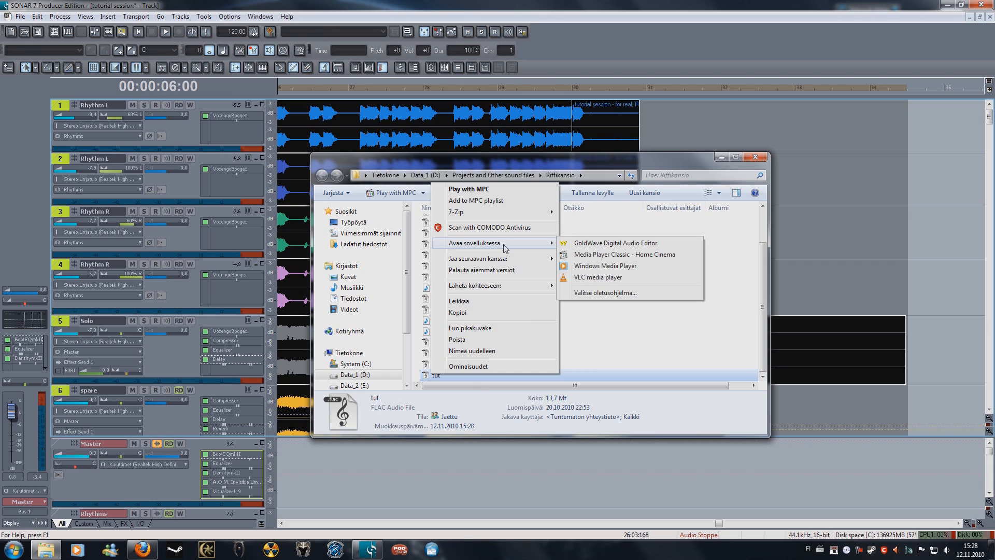
click(604, 243)
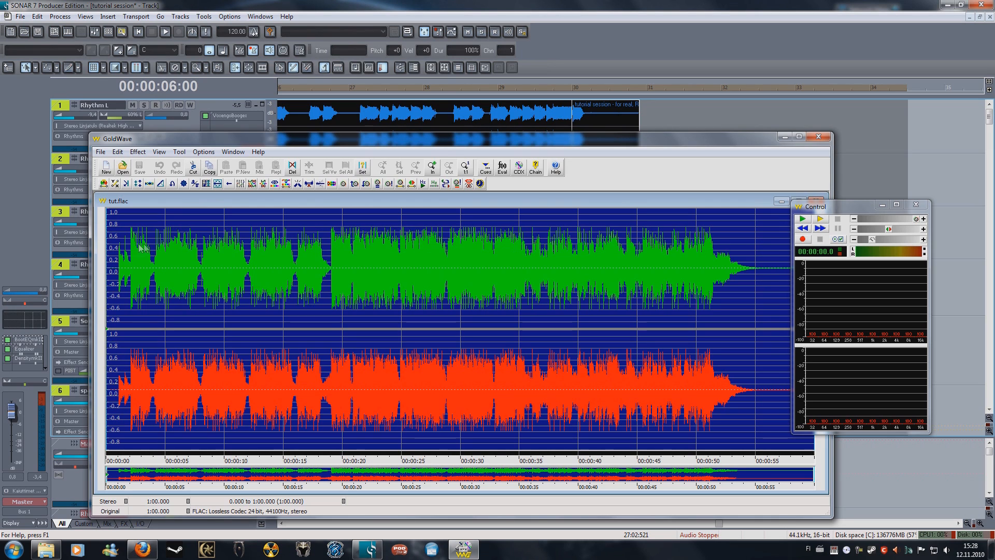
Step: Cut the first 0.790 seconds from the start of the tut audio
right_click(116, 289)
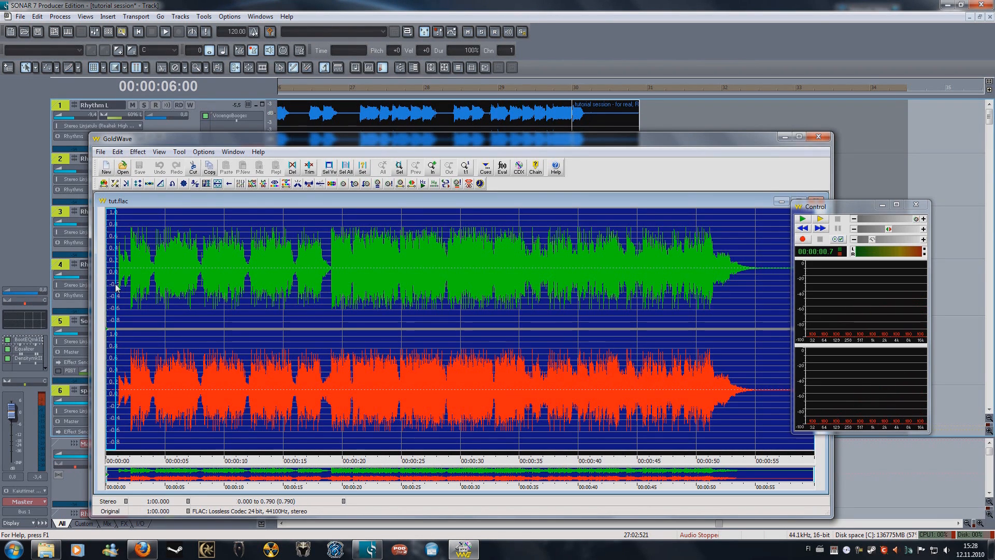
key(ctrl+x)
right_click(133, 283)
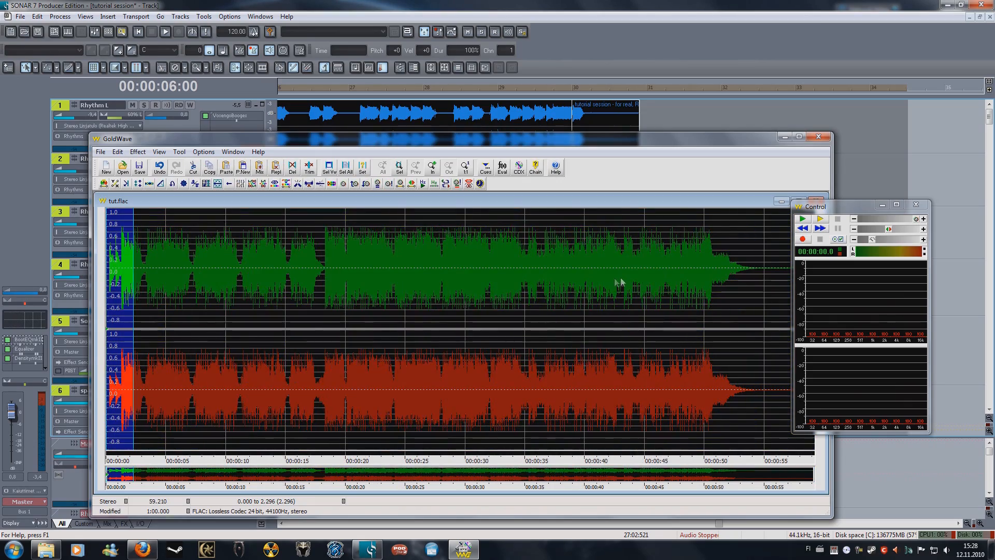
Step: Move the Control window clear of the waveform and delete the silent tail of the audio from 55.572 seconds to the end
right_click(616, 283)
right_click(774, 278)
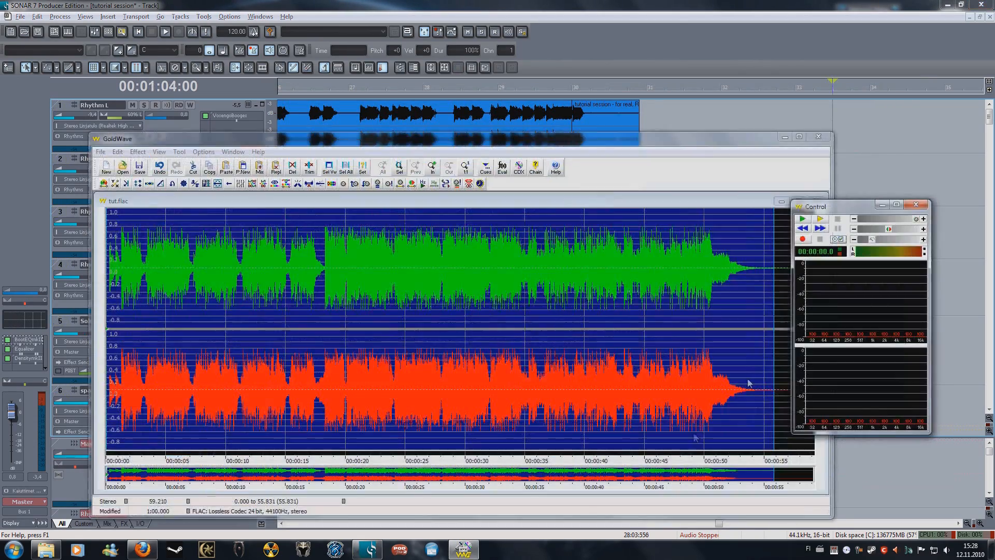
click(860, 198)
key(alt+Tab)
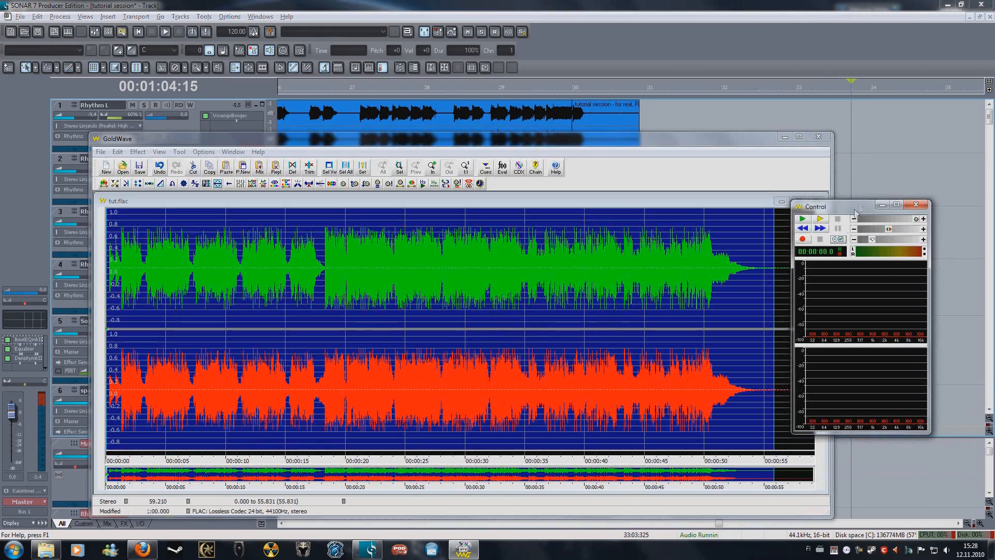
drag(862, 208, 946, 136)
click(771, 253)
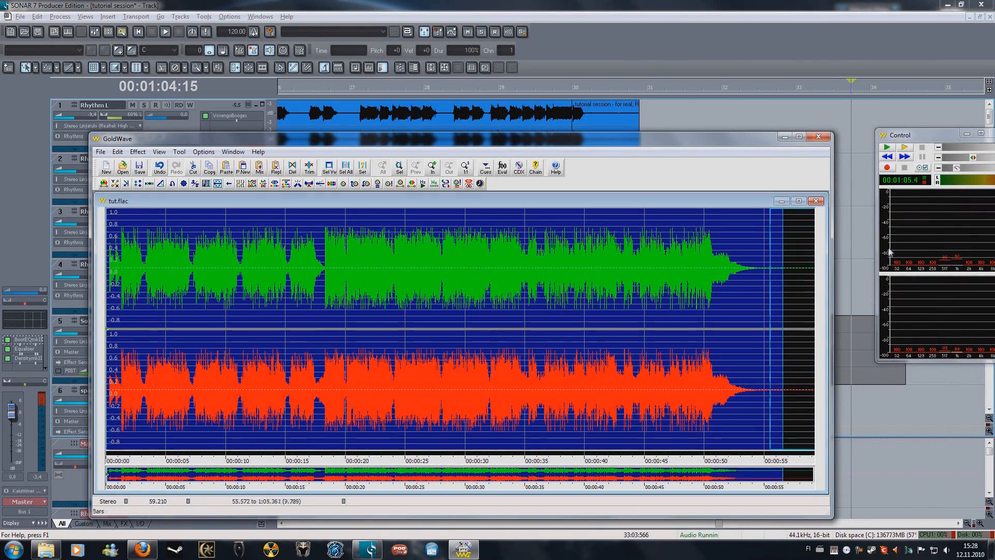
key(Delete)
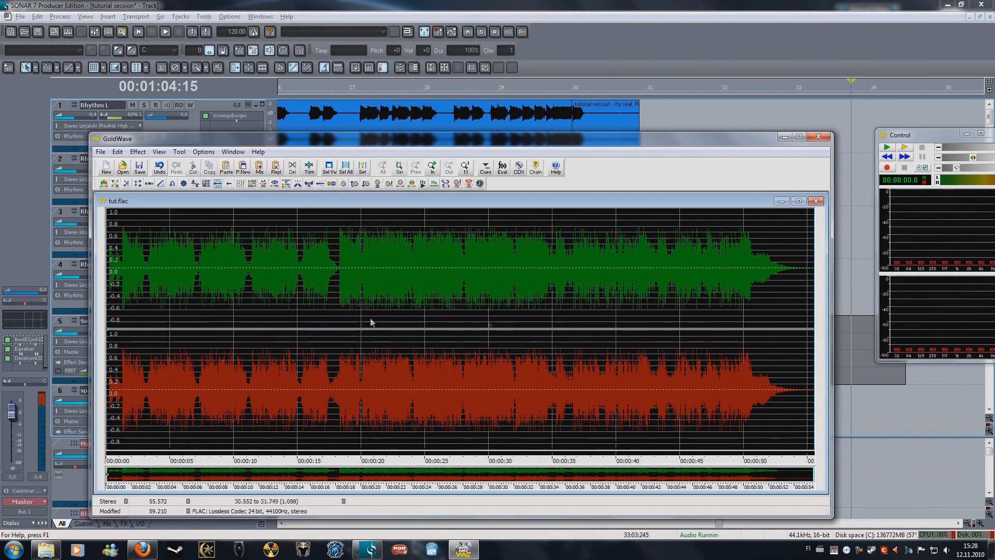
Step: Select the whole audio and raise its level with the Change Volume effect
key(ctrl+a)
click(138, 151)
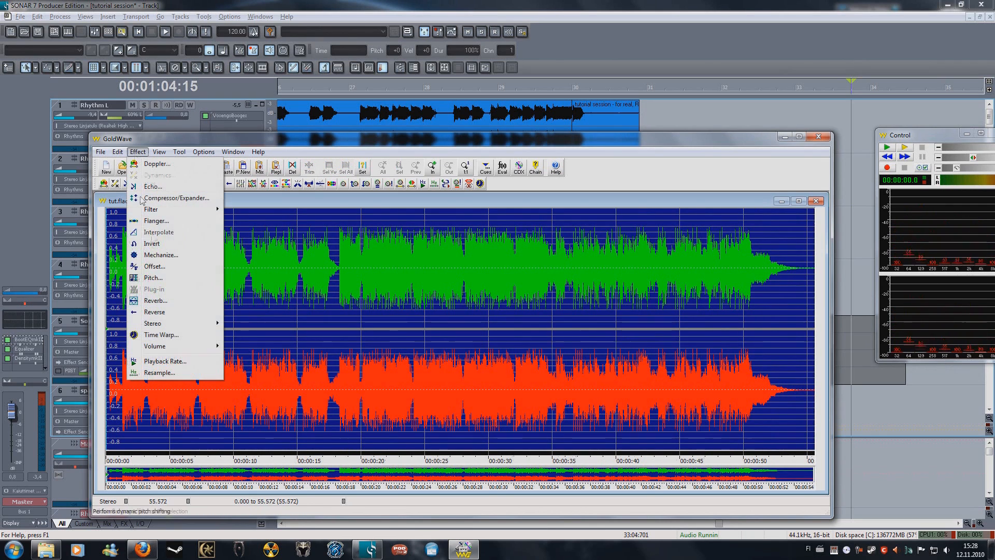
mouse_move(155, 345)
click(254, 346)
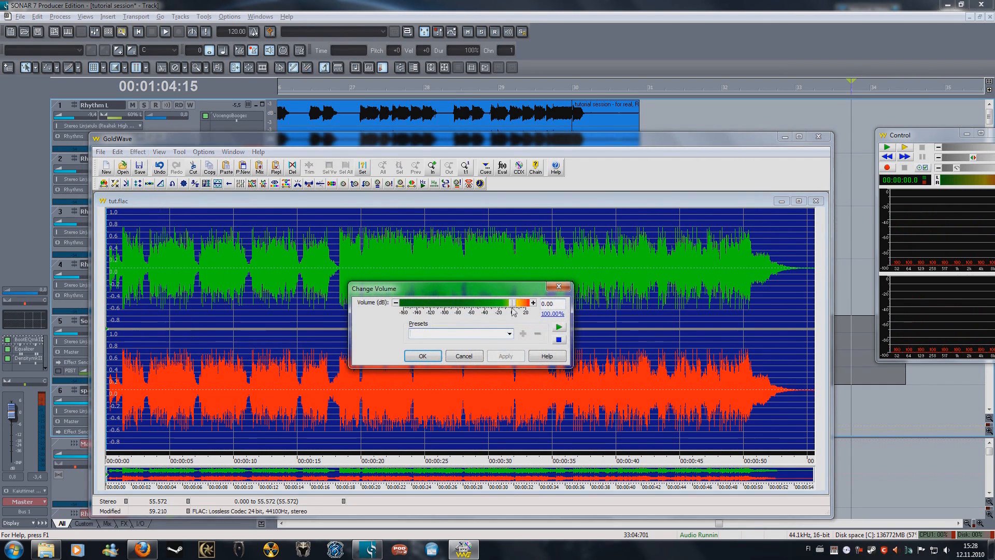
click(422, 356)
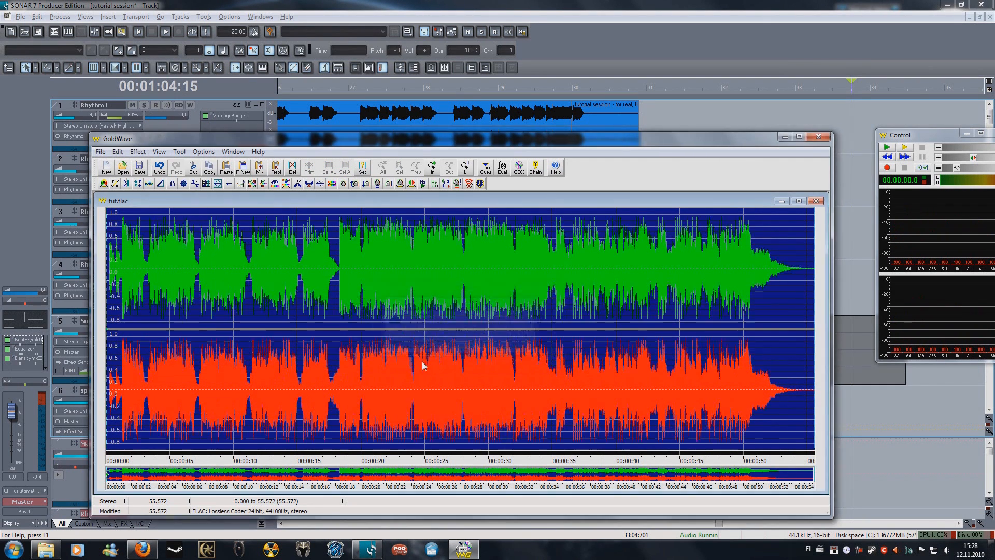
Step: Start saving a copy as MPEG Audio (*.mp3) in the Riffikansio folder, choosing the existing file Riffi#119[tutorial] as the target
click(100, 151)
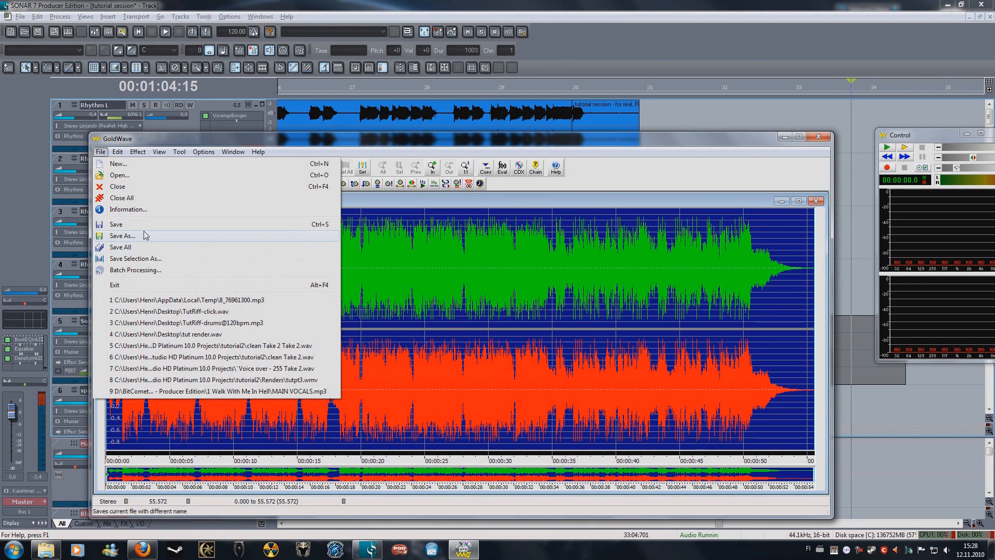
click(141, 237)
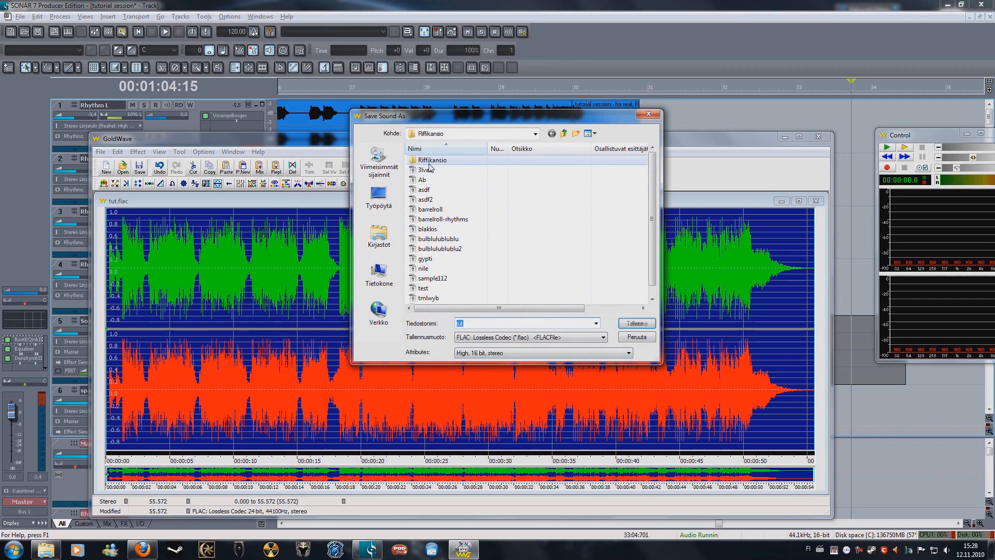
click(550, 338)
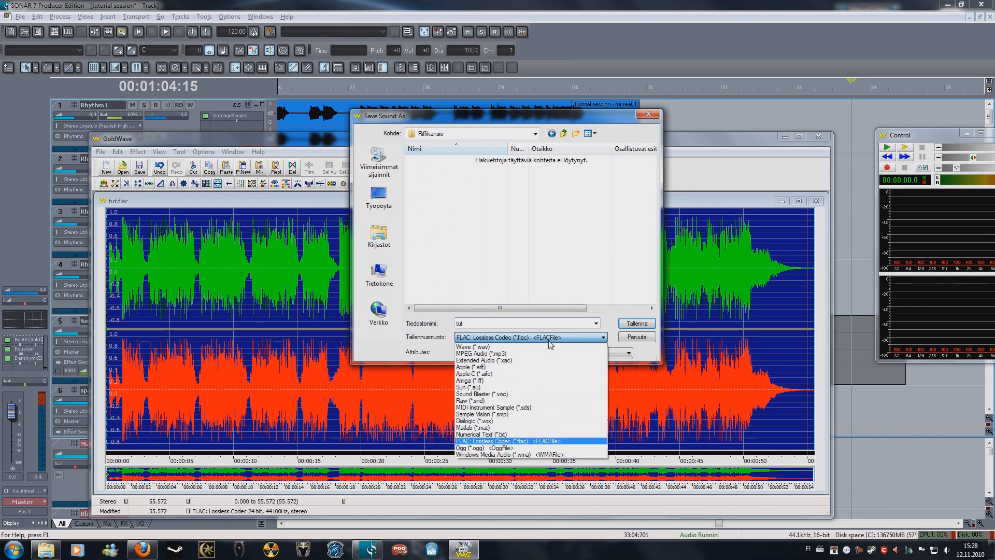
click(526, 346)
drag(652, 158, 652, 287)
click(443, 288)
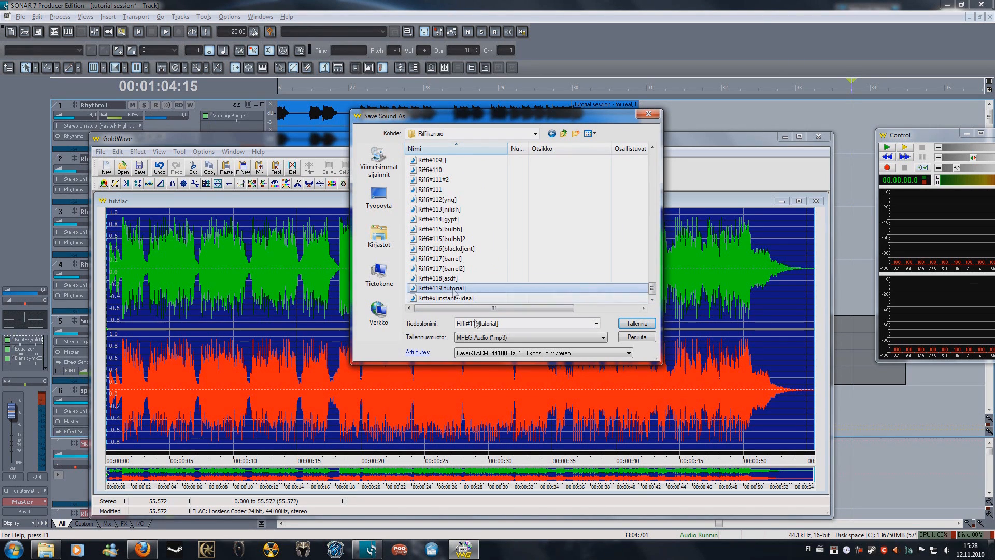
Step: Set the MP3 attributes to Layer-3 ACM, 44100 Hz, 256 kbps, stereo and save over the existing Riffi#119[tutorial] file
click(513, 338)
click(515, 354)
click(523, 353)
scroll(531, 400, up, 2)
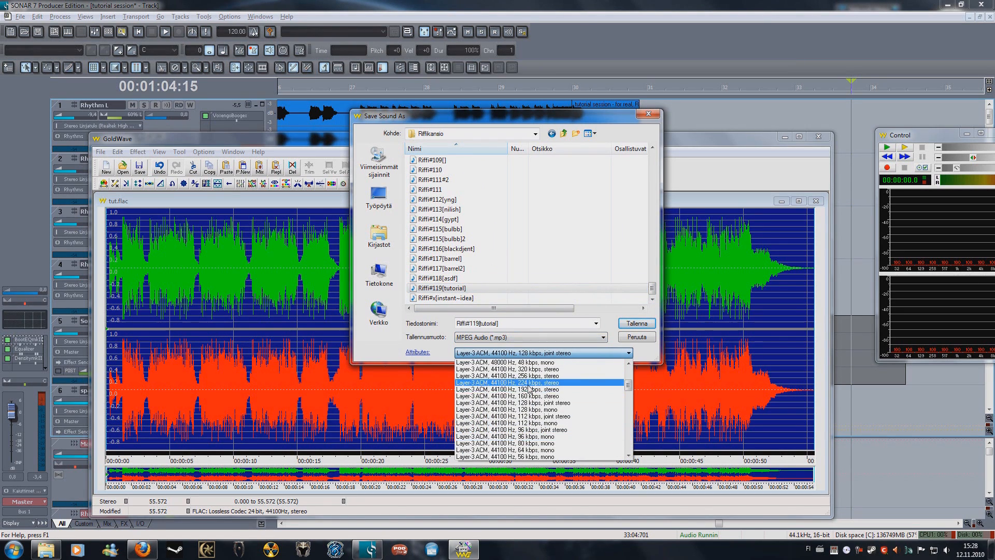
click(506, 374)
click(648, 323)
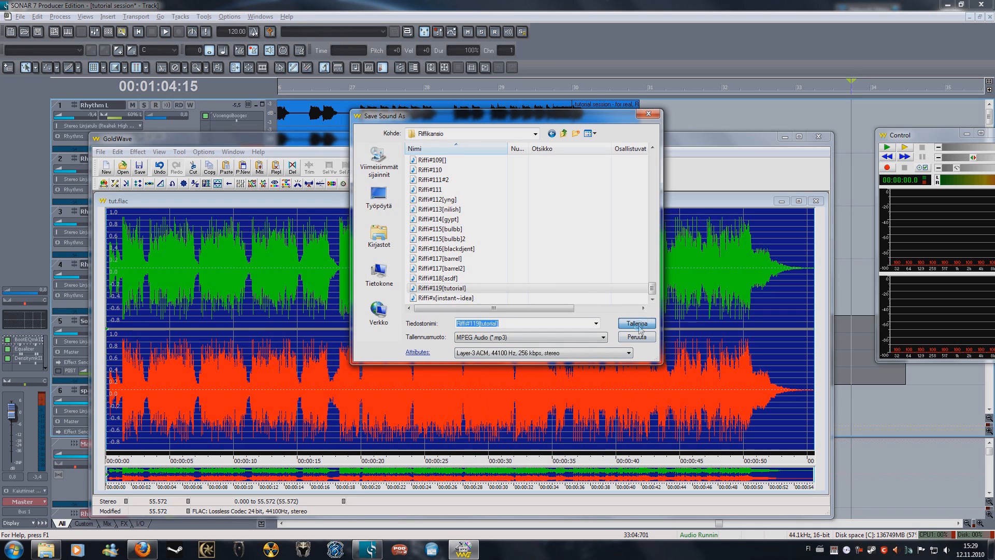
click(527, 277)
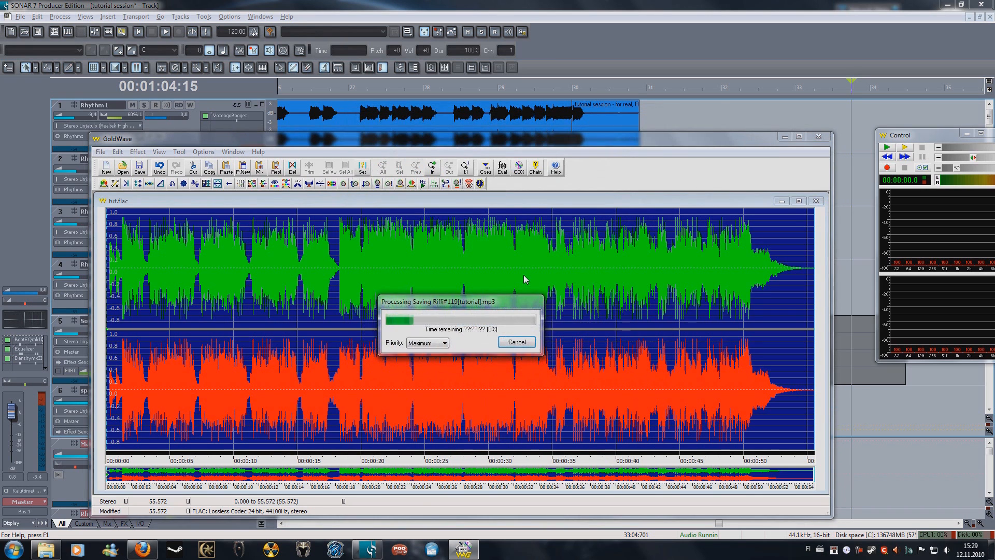